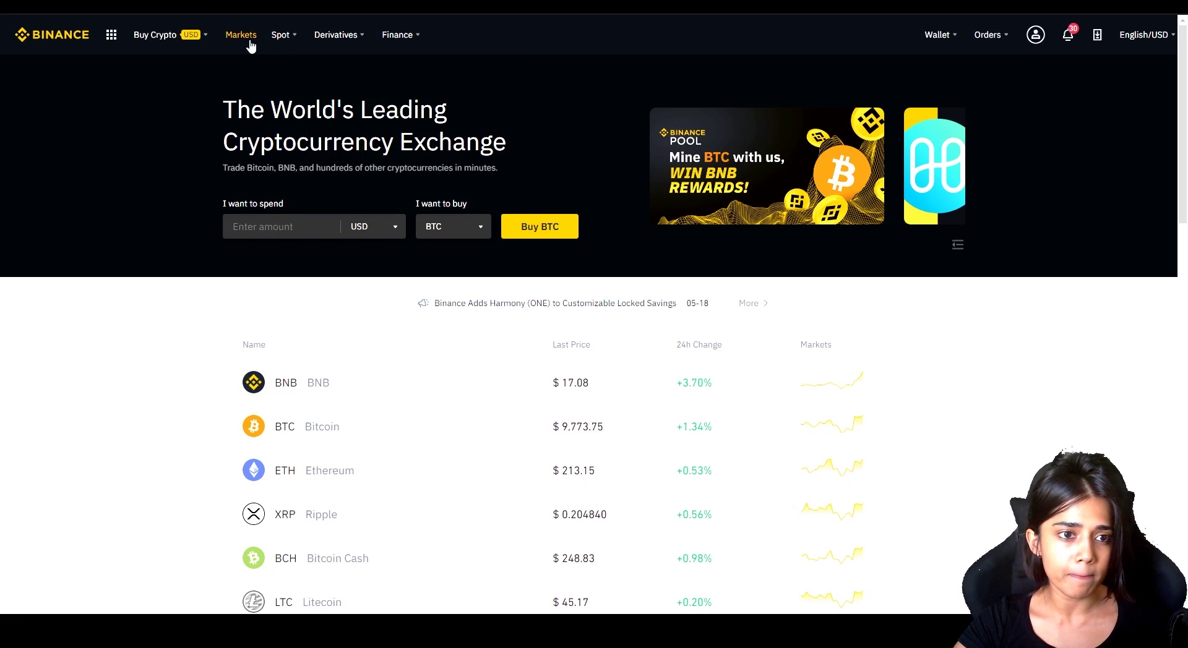
click(296, 135)
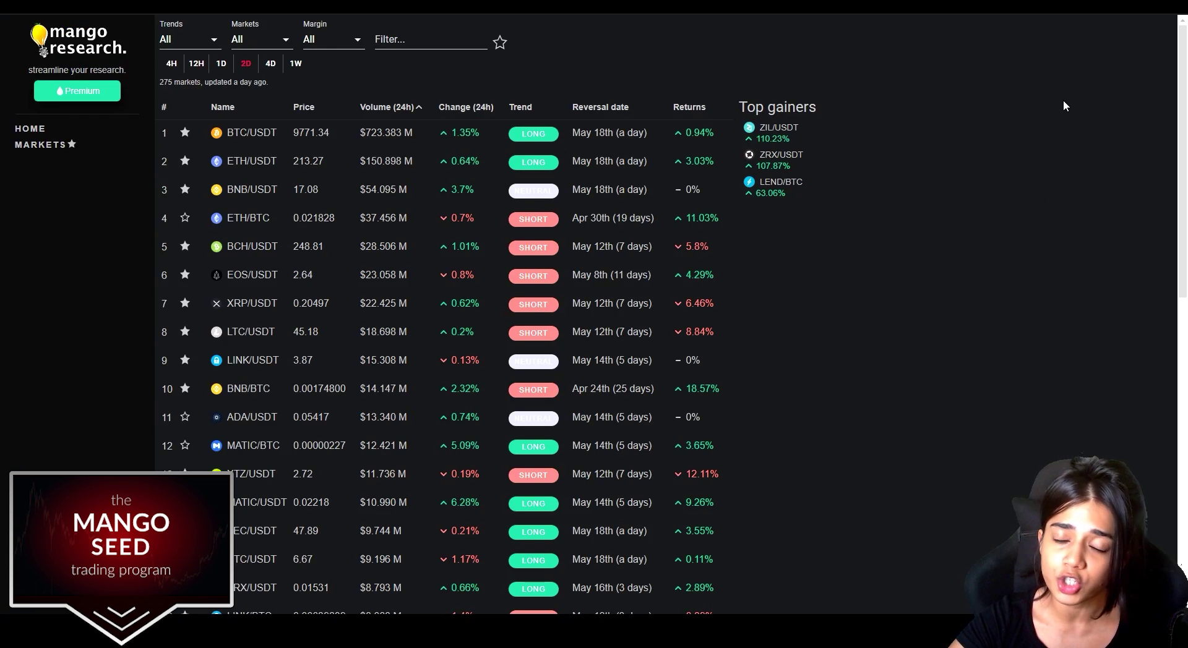
- Filter the Mango Research market list to Long trends and Margin only, keeping all markets
click(204, 45)
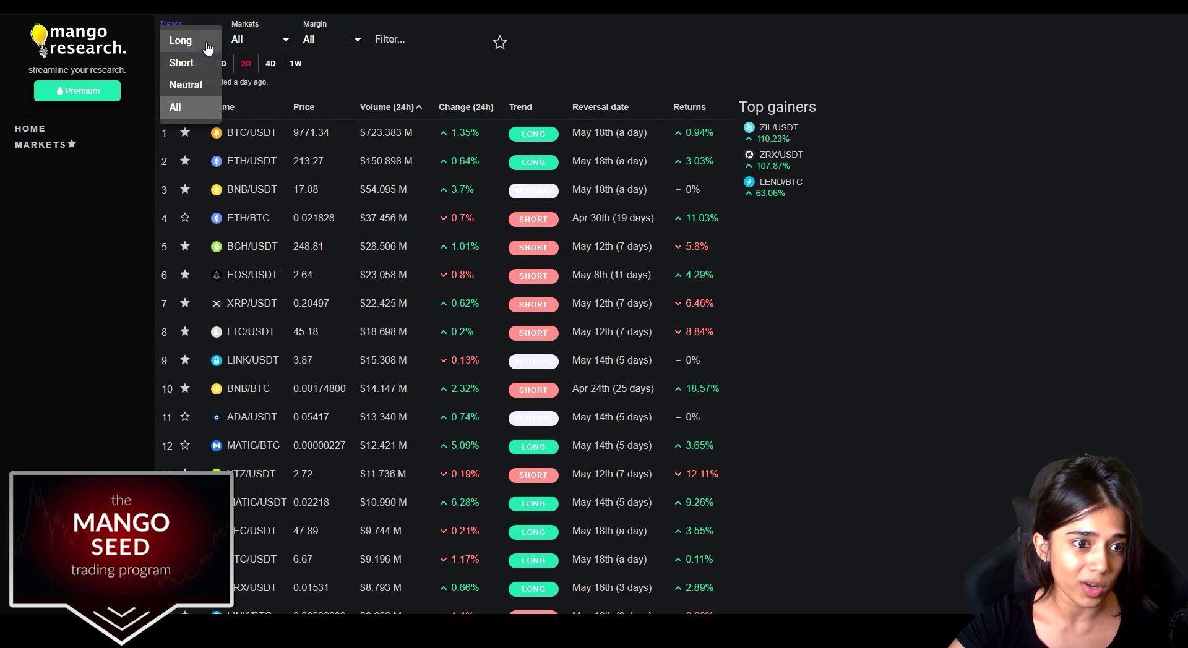
click(206, 47)
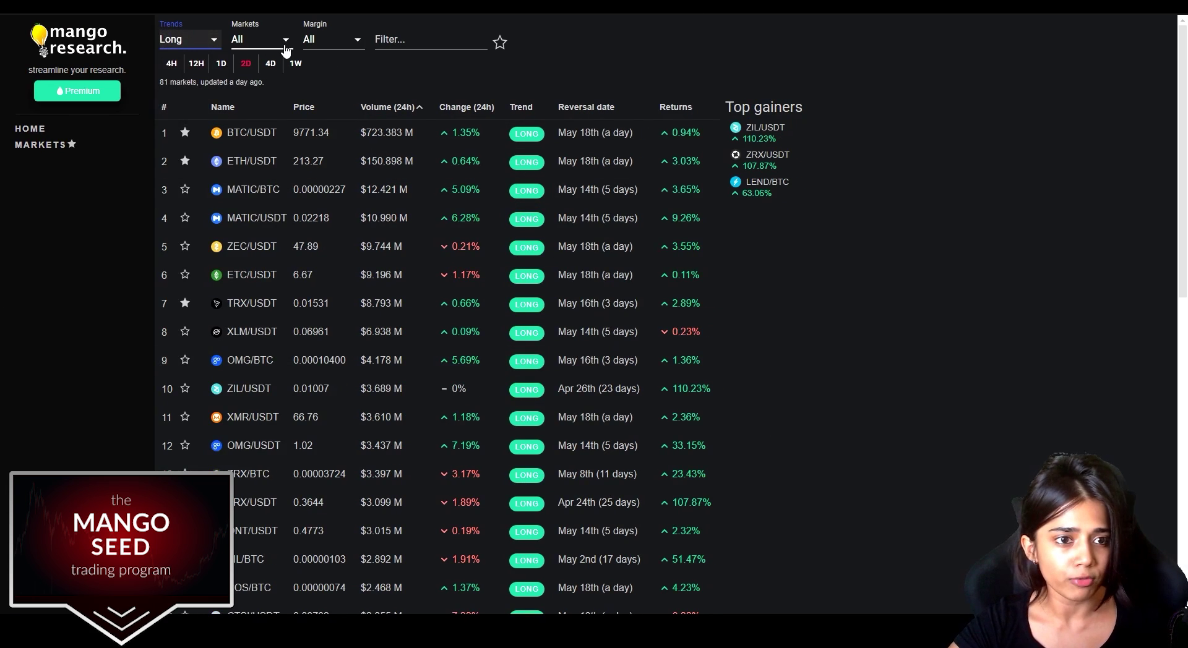
click(282, 45)
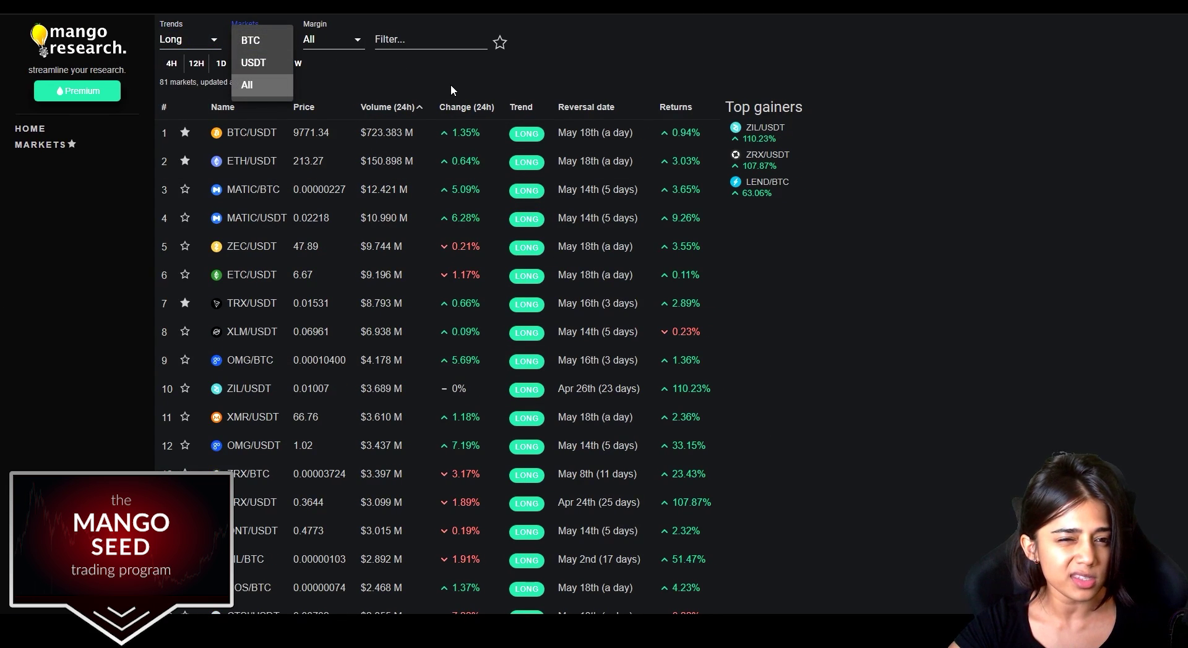
click(272, 85)
click(333, 41)
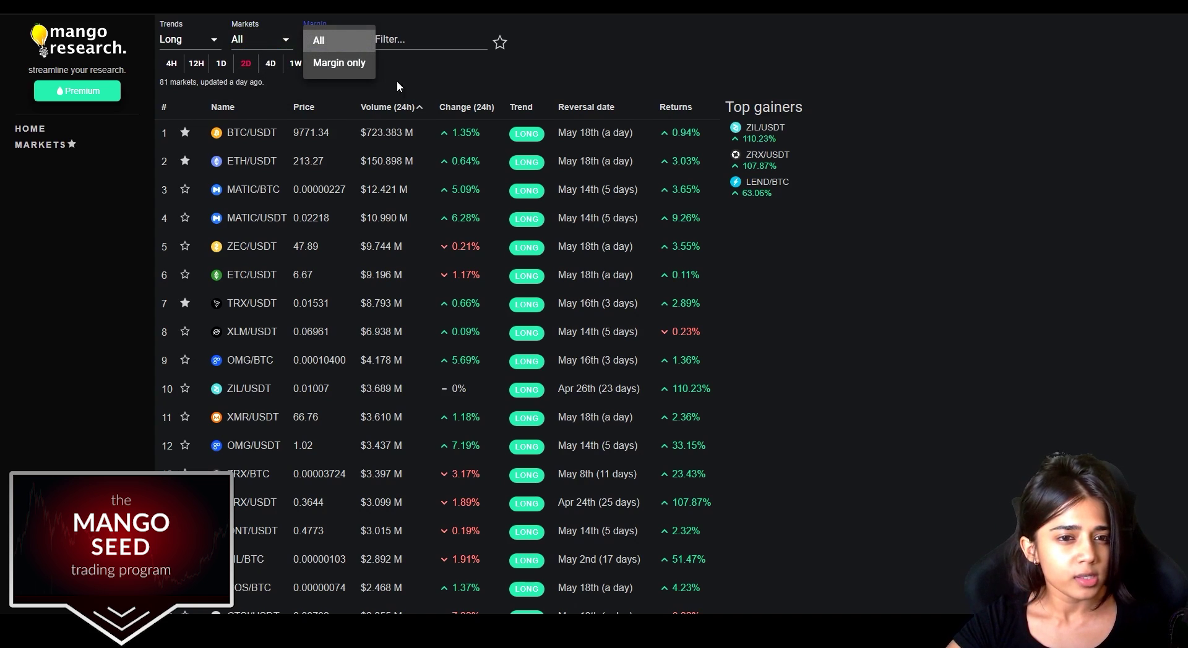
click(355, 63)
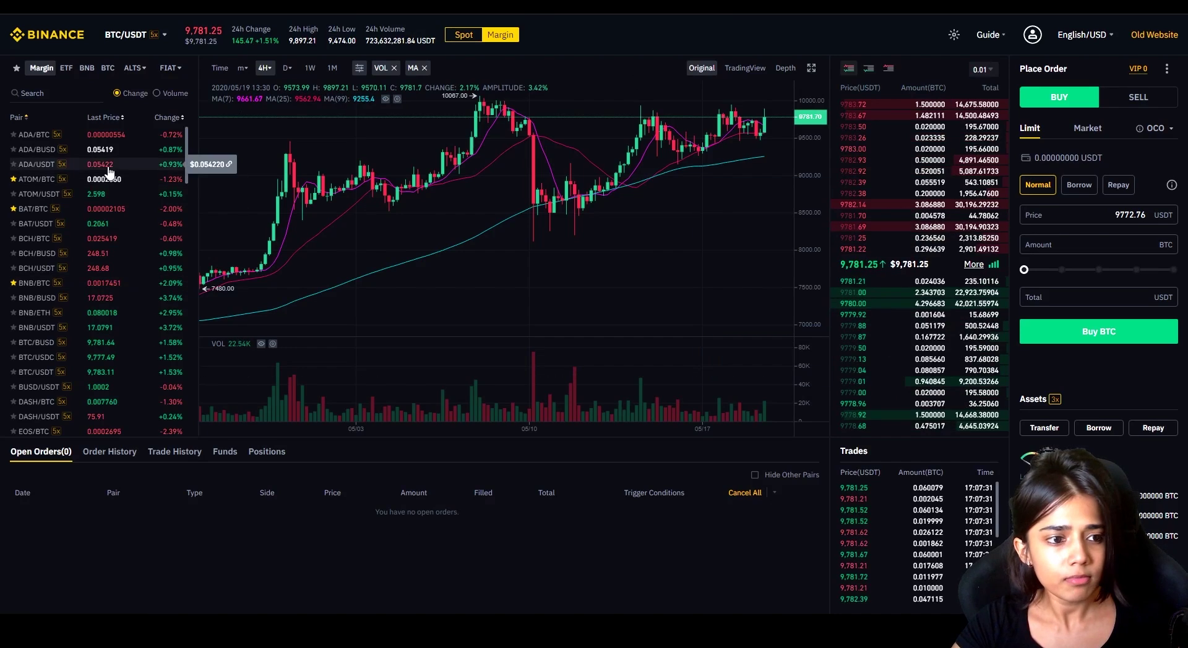
- On Binance, search the margin pairs for "matic" and open the MATIC/BTC market
click(58, 98)
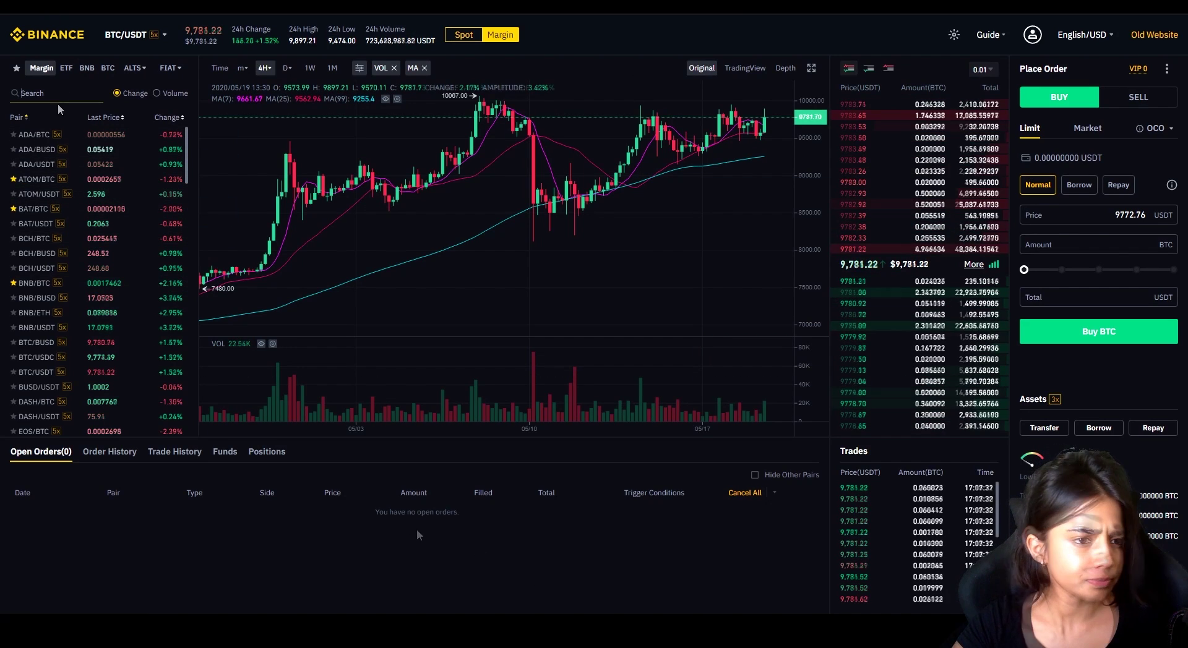
text(matic)
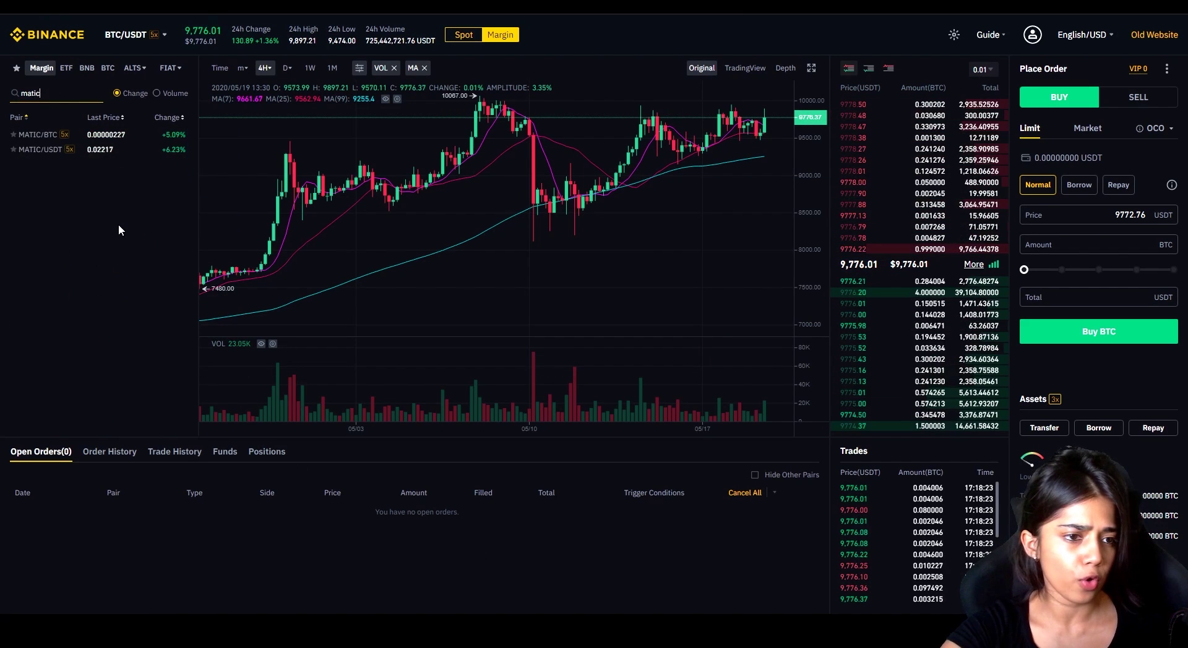
click(41, 135)
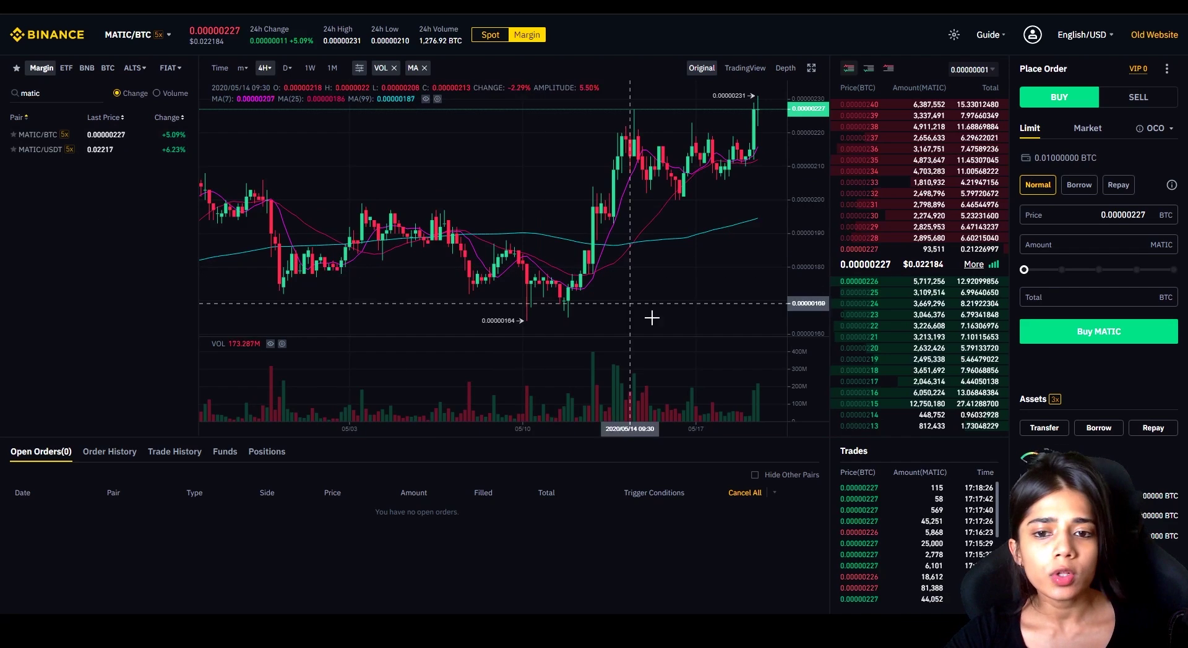
drag(676, 324, 615, 333)
scroll(638, 329, up, 5)
scroll(634, 330, down, 5)
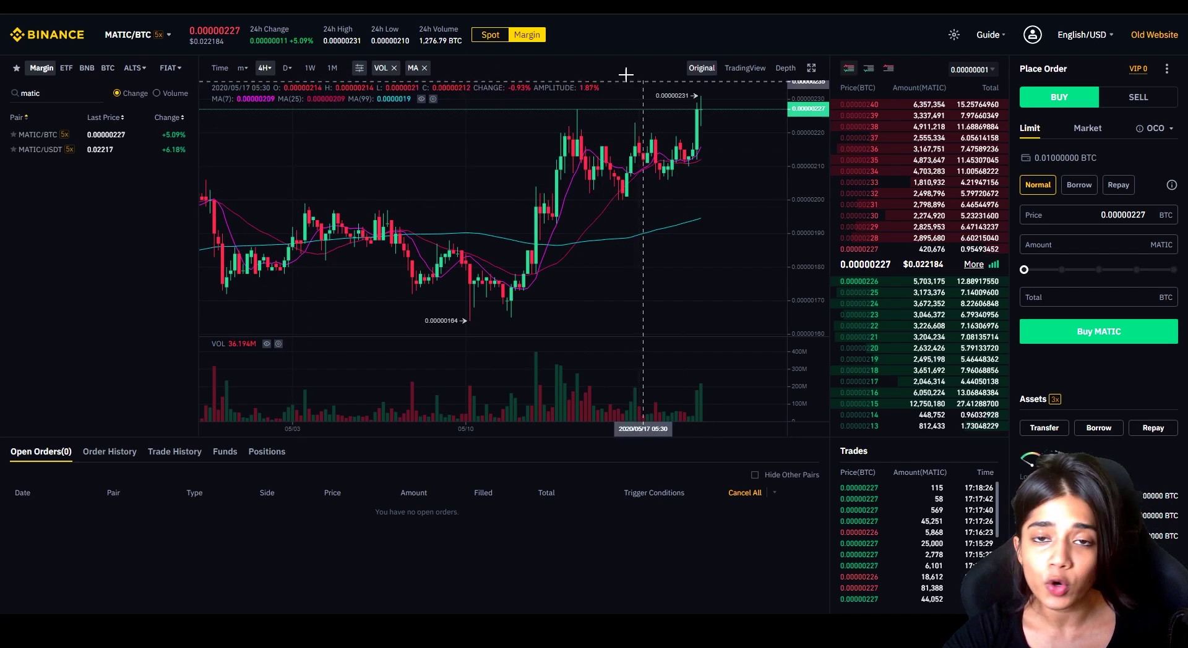
mouse_move(164, 46)
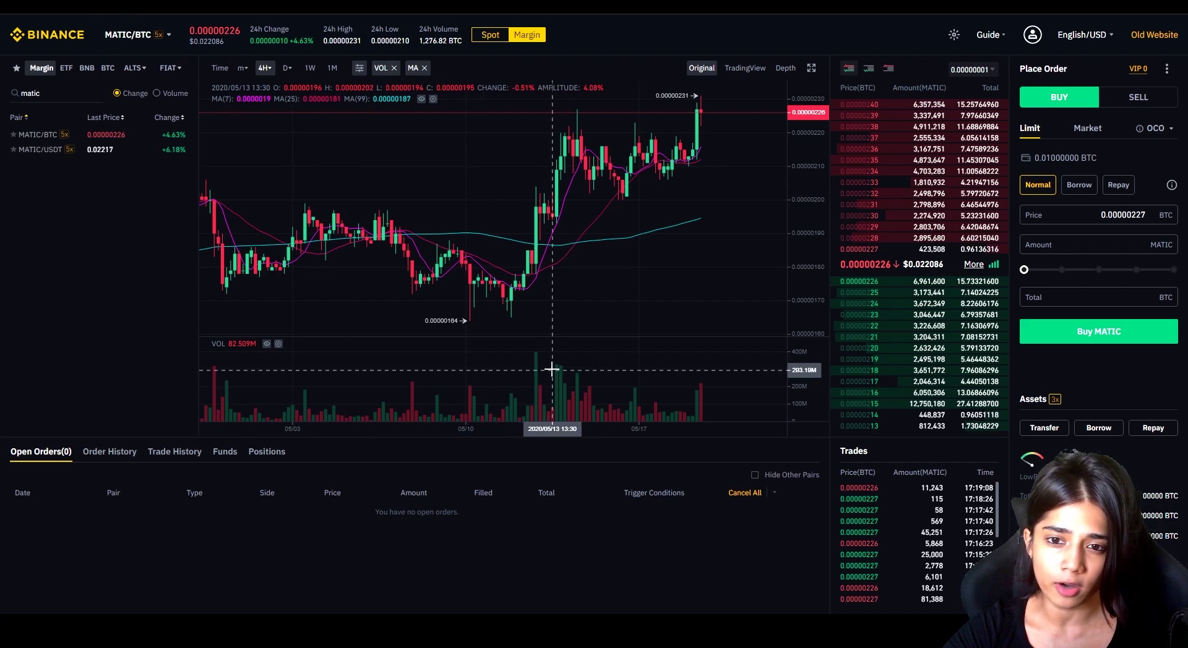
scroll(575, 318, up, 3)
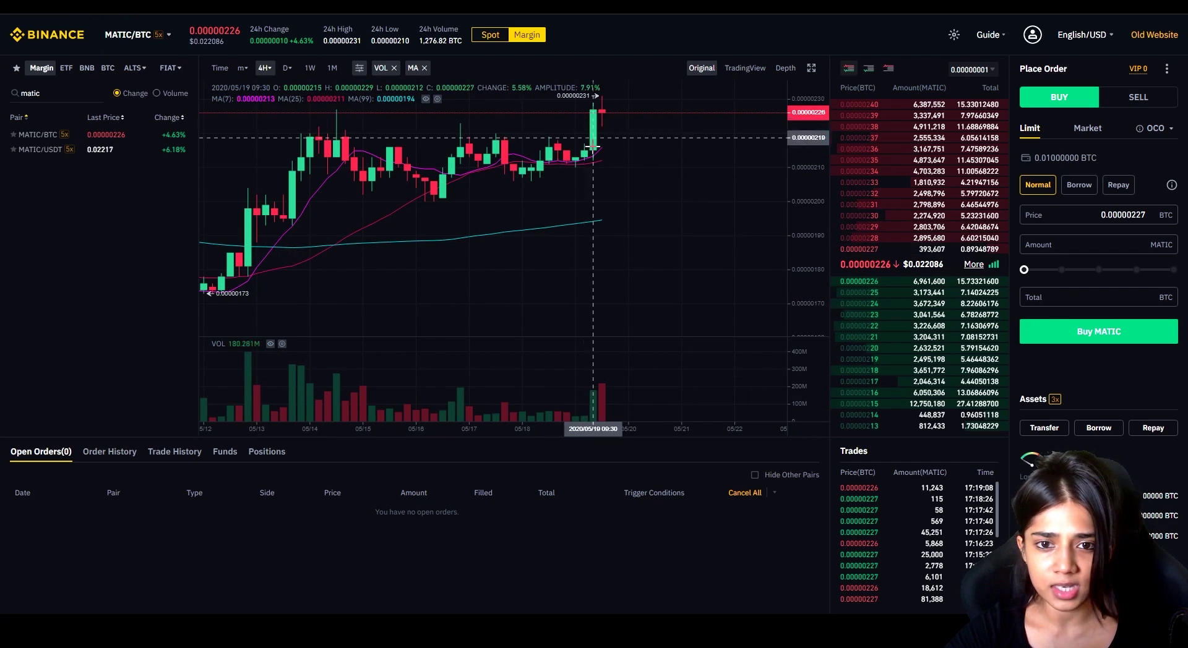
- Place and confirm a Market buy order for 5000 MATIC in Borrow mode
click(1091, 133)
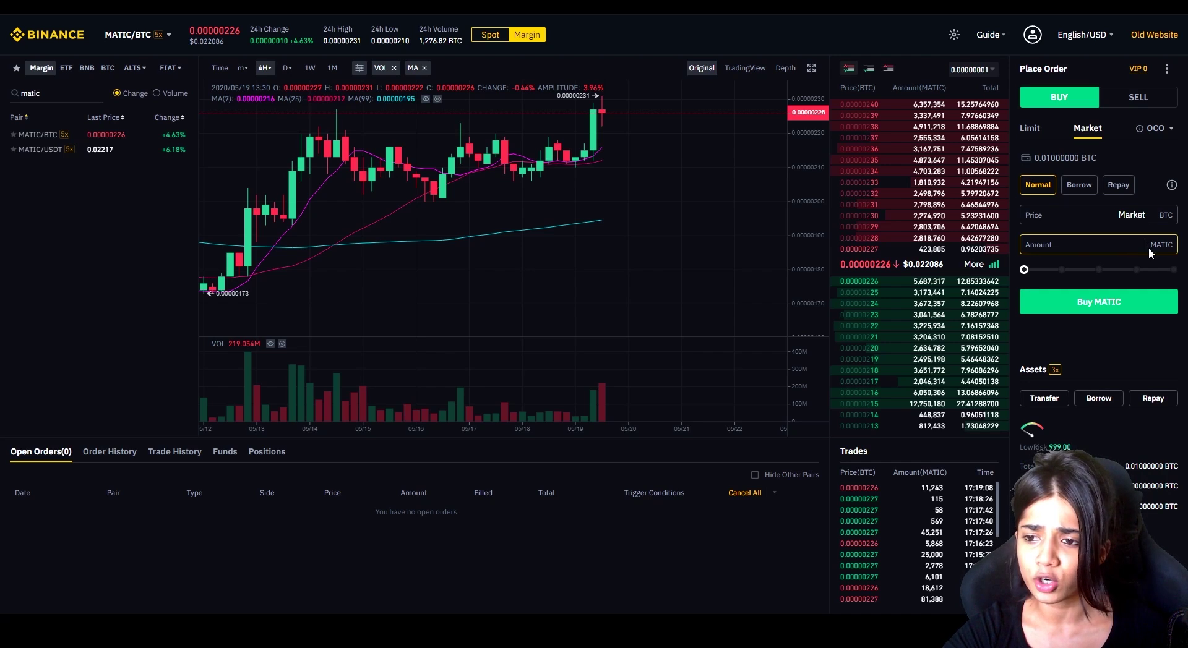
click(1079, 185)
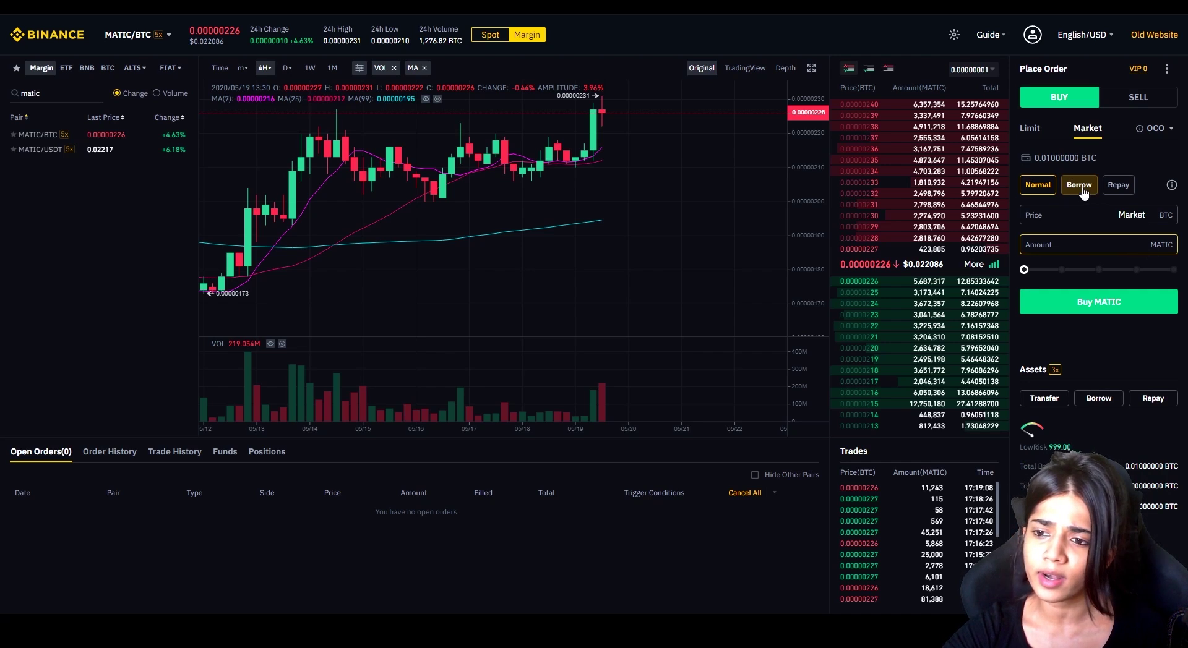
click(1127, 247)
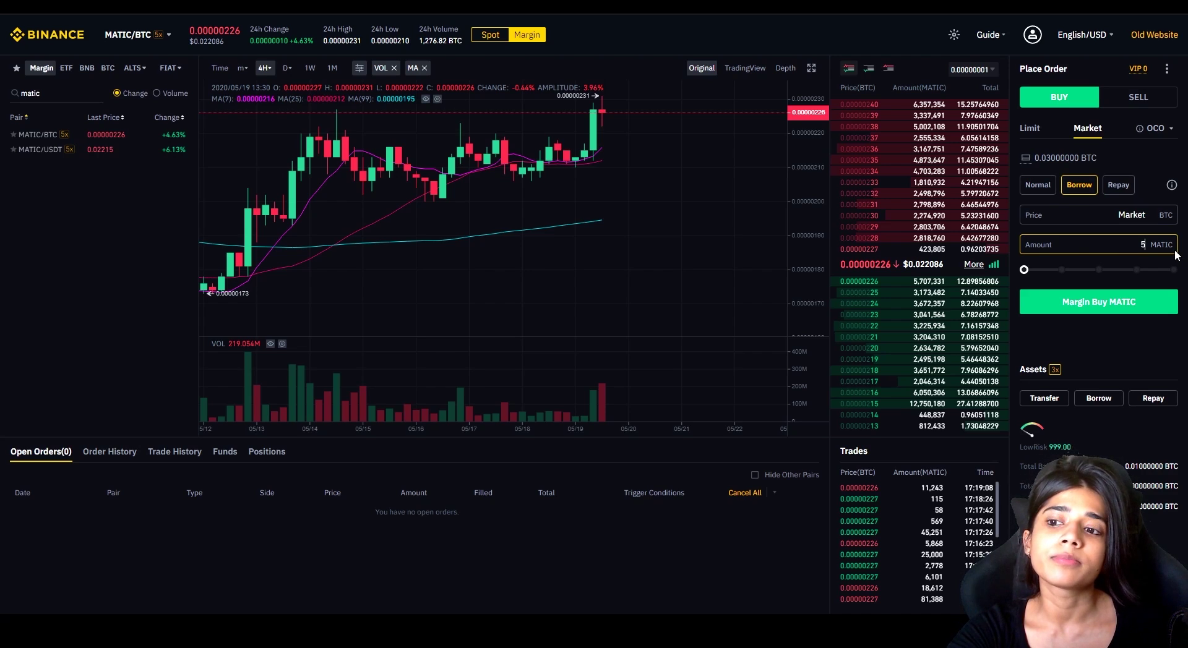
text(000)
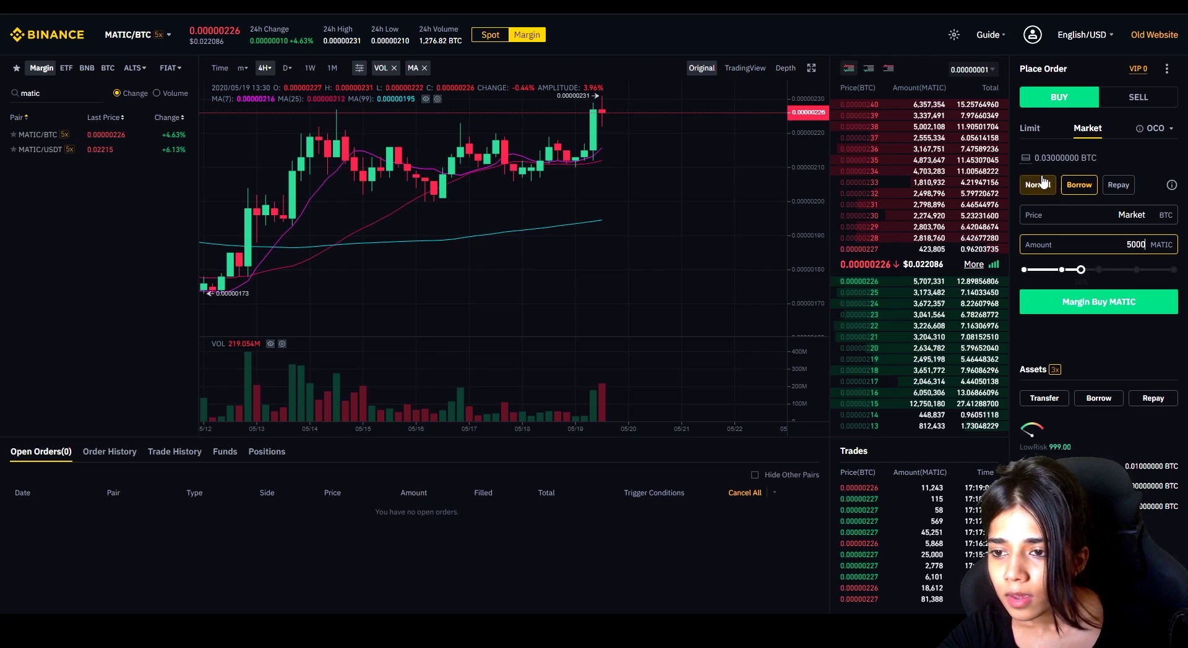
click(1120, 306)
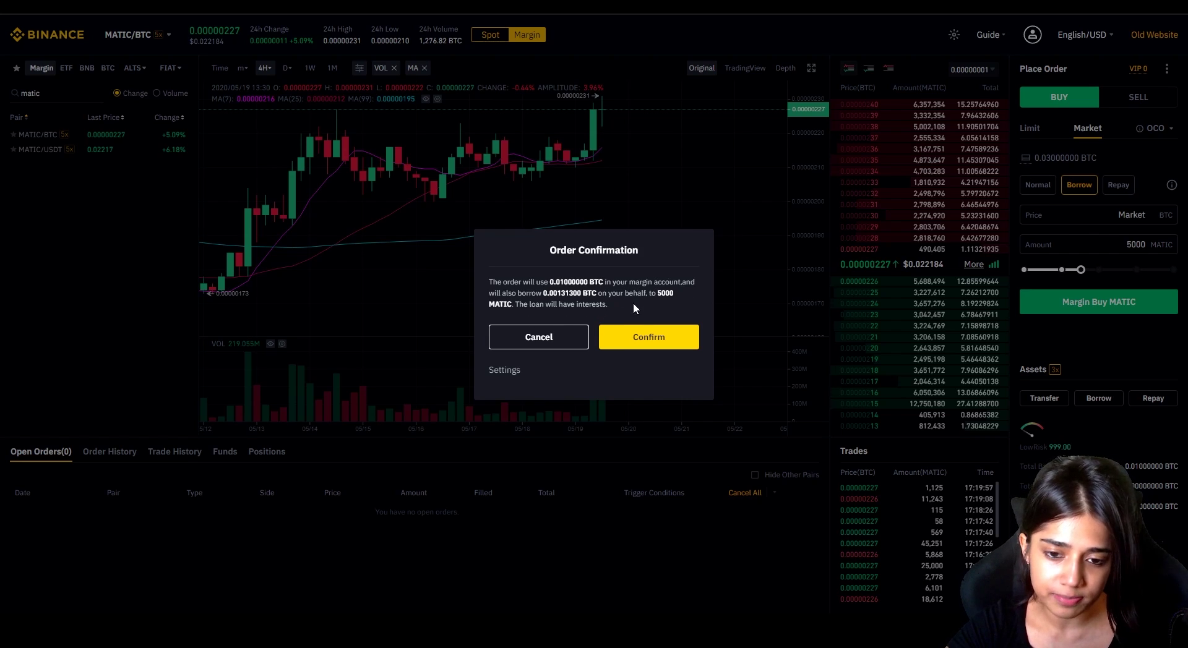
click(651, 339)
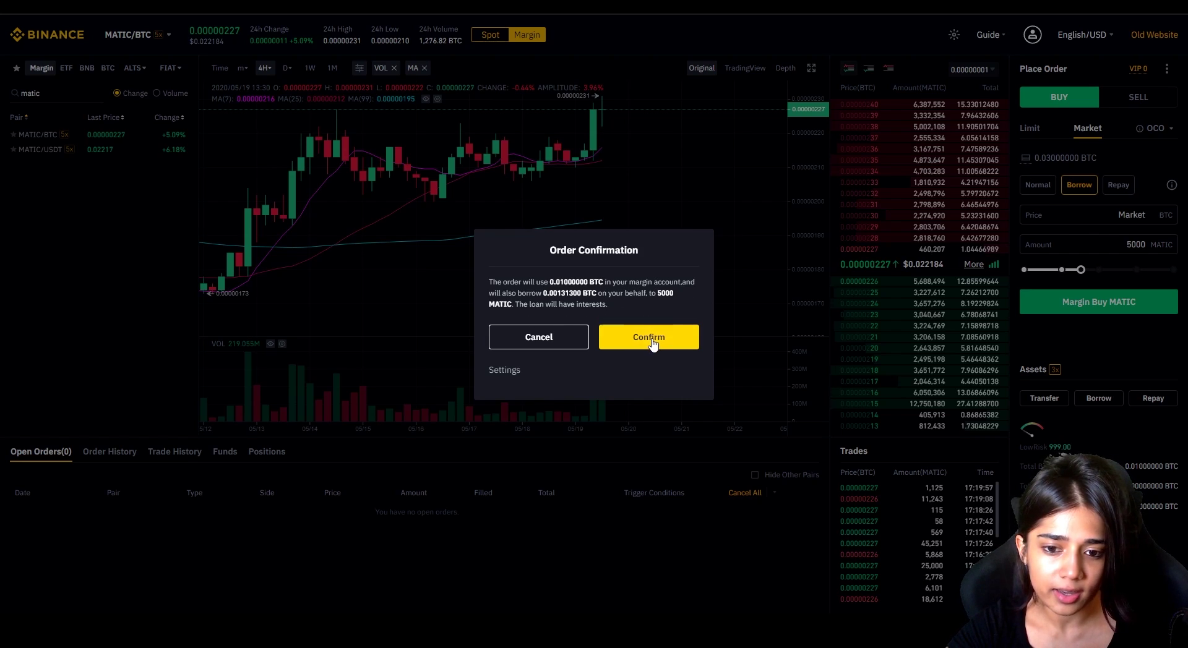
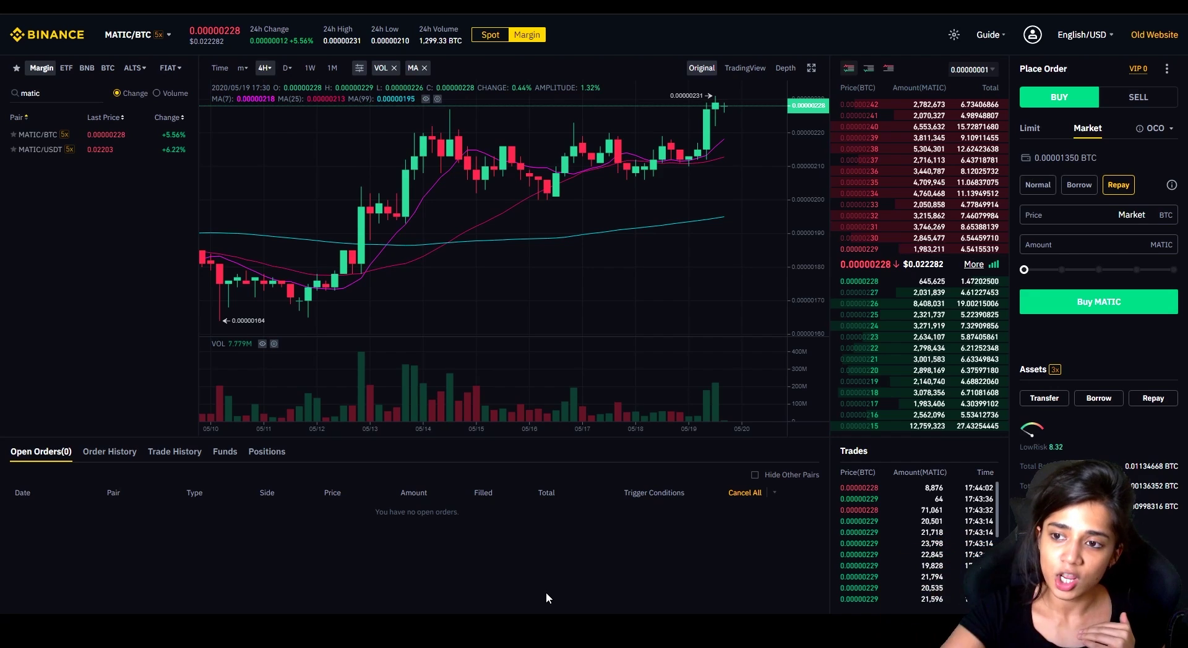
- Set up a MATIC sell order of type OCO in Repay mode
click(1137, 97)
click(1154, 129)
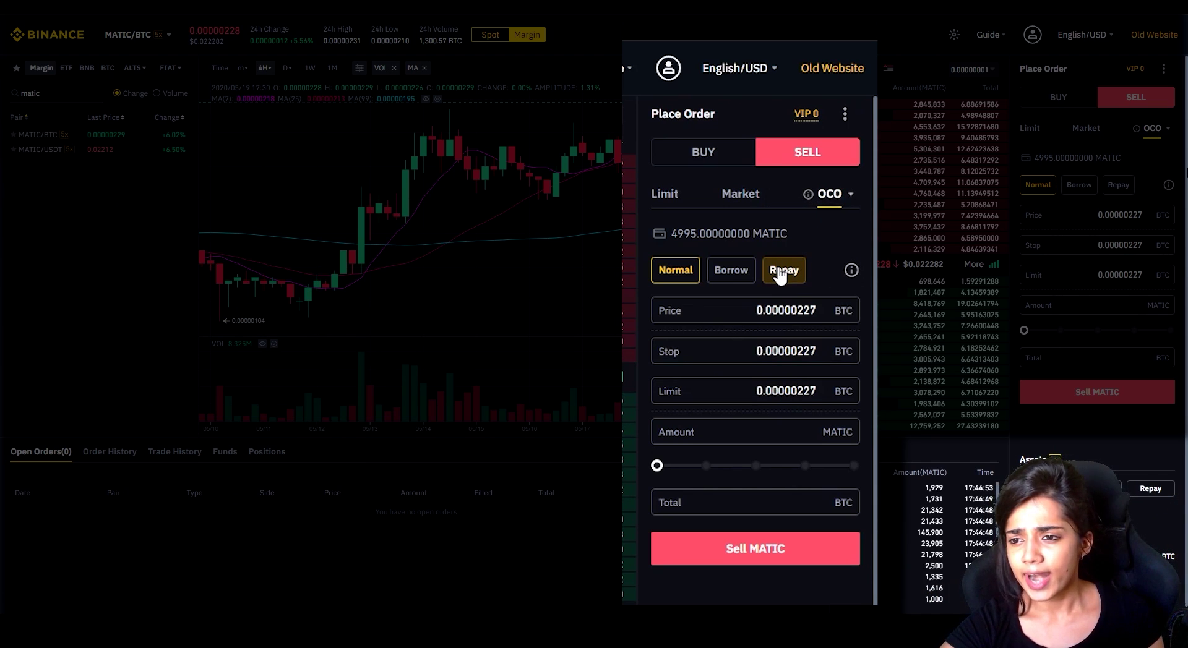
click(1116, 186)
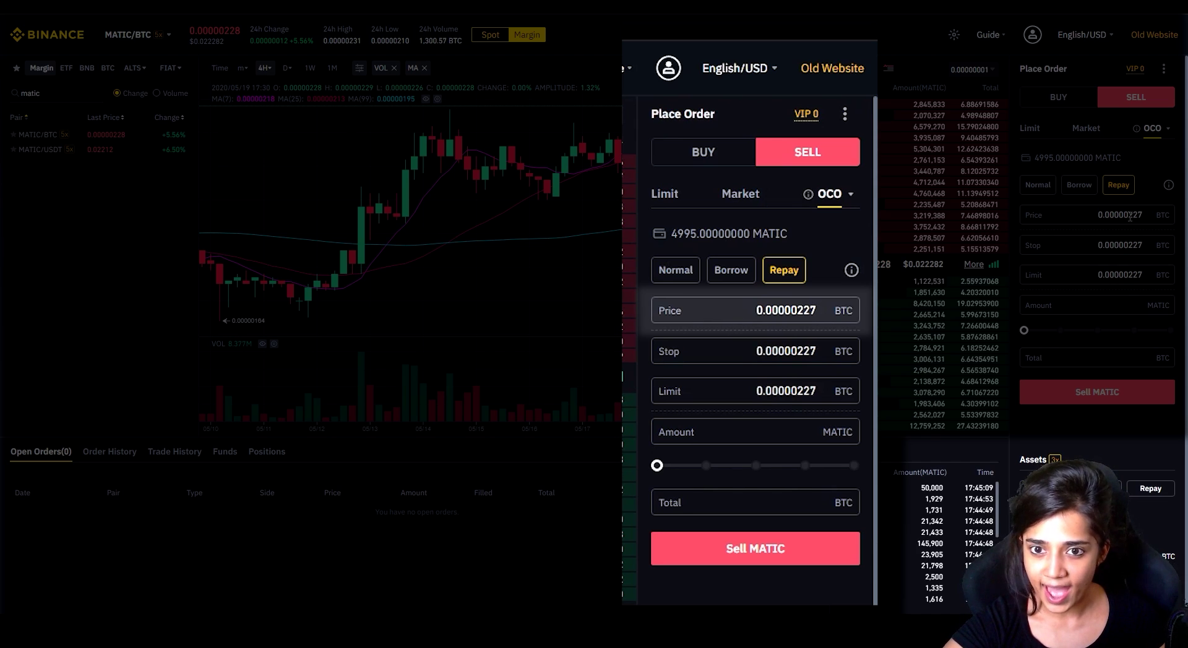
- Check the buy order's average price in the order history and set the OCO sell price to 0.00000231 BTC
click(114, 453)
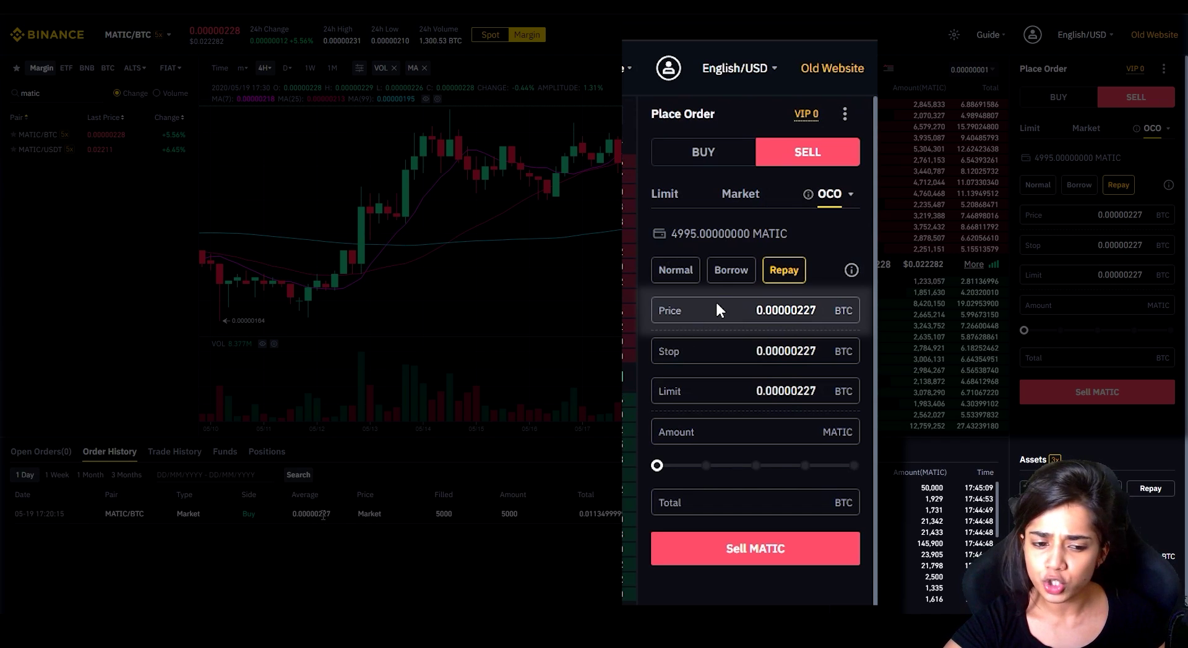
click(1144, 216)
click(1143, 216)
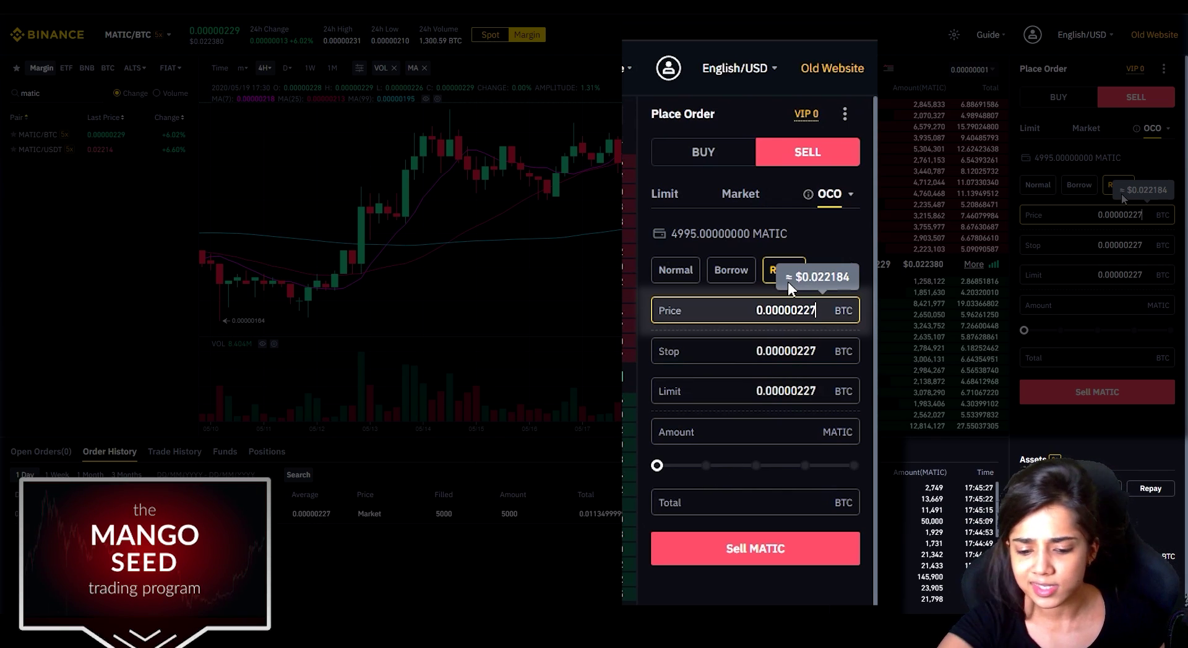
key(BackSpace)
key(BackSpace)
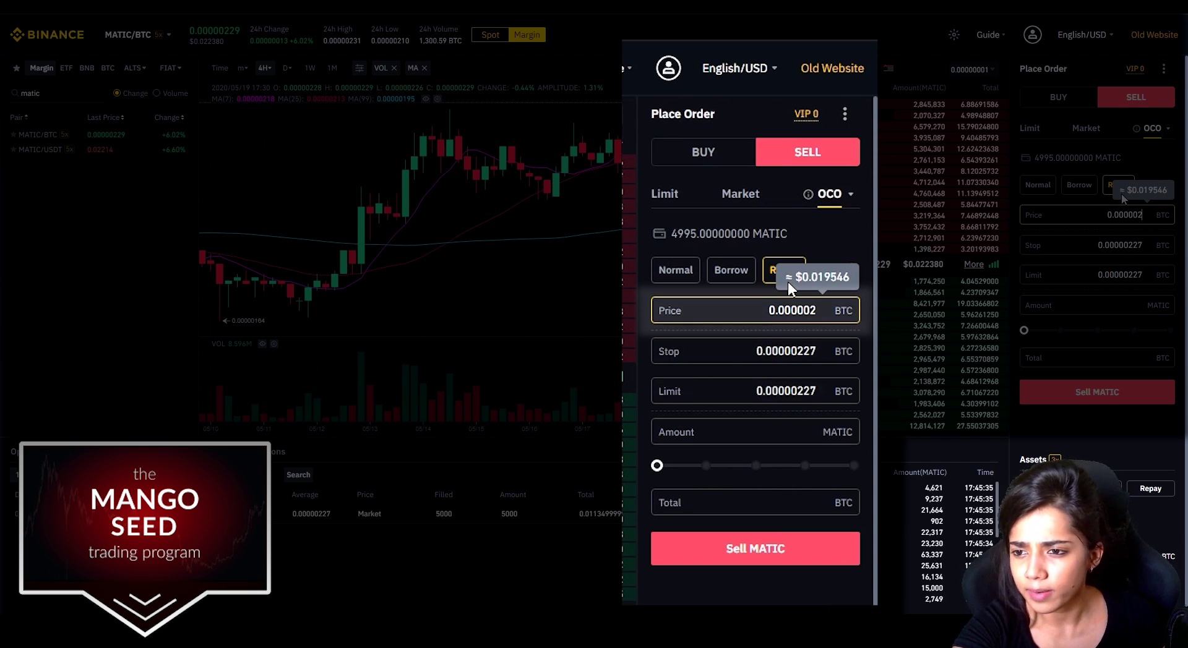
text(31)
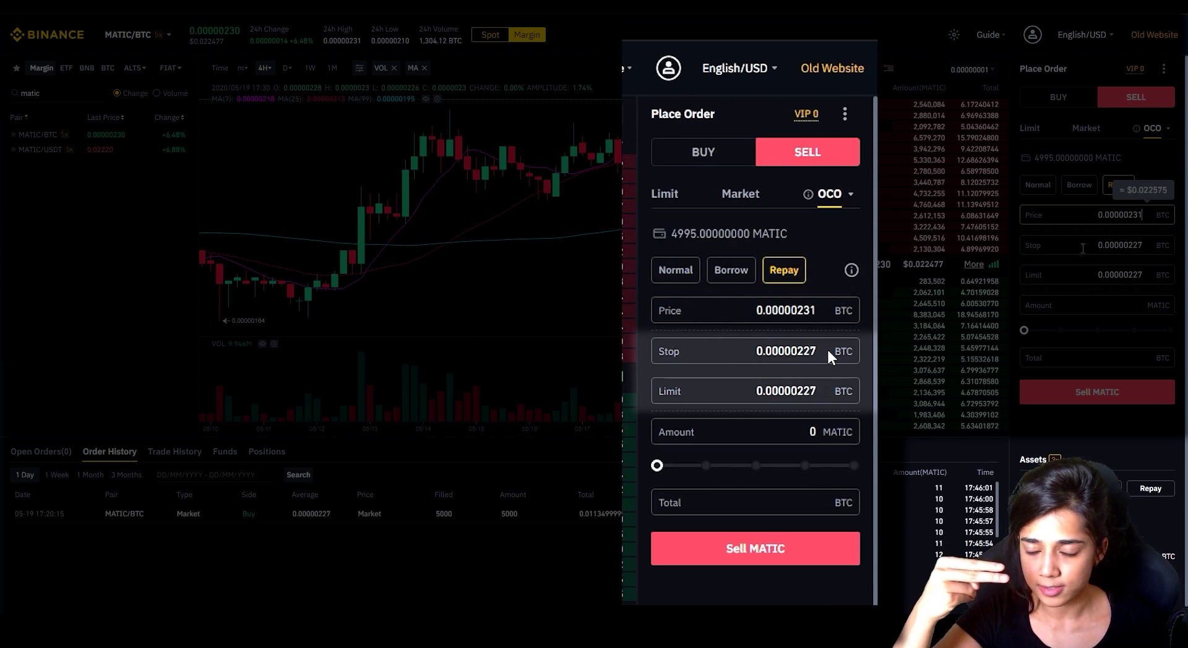
- Set the OCO order's stop price to 0.00000226 BTC
click(1083, 248)
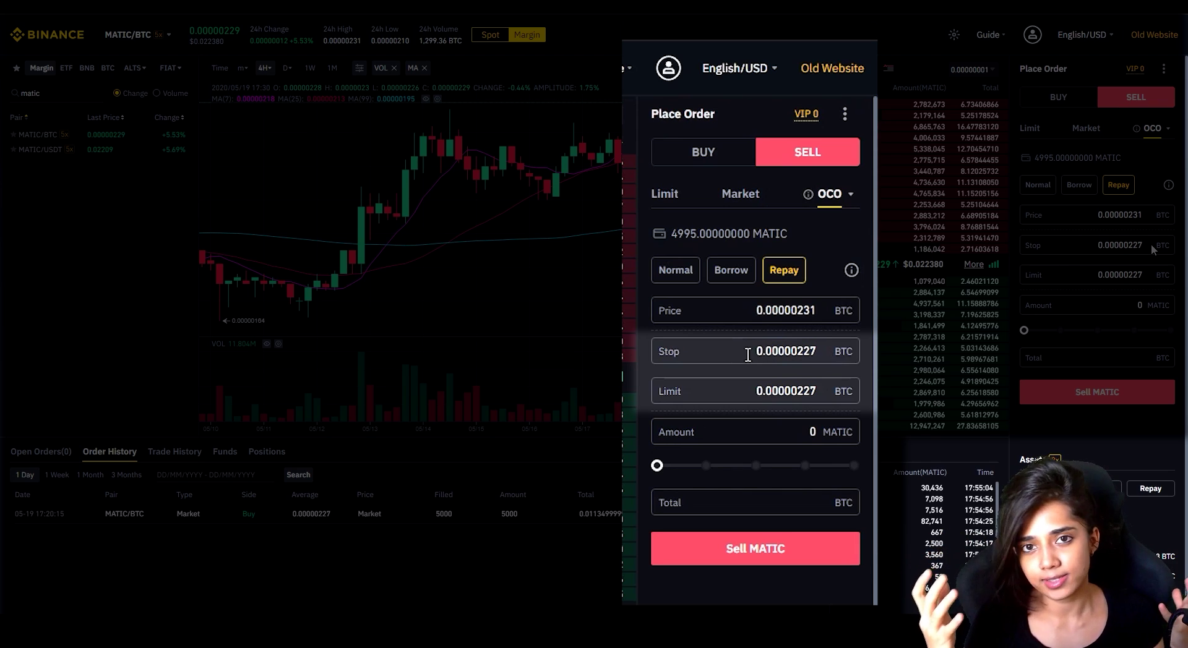
click(1141, 243)
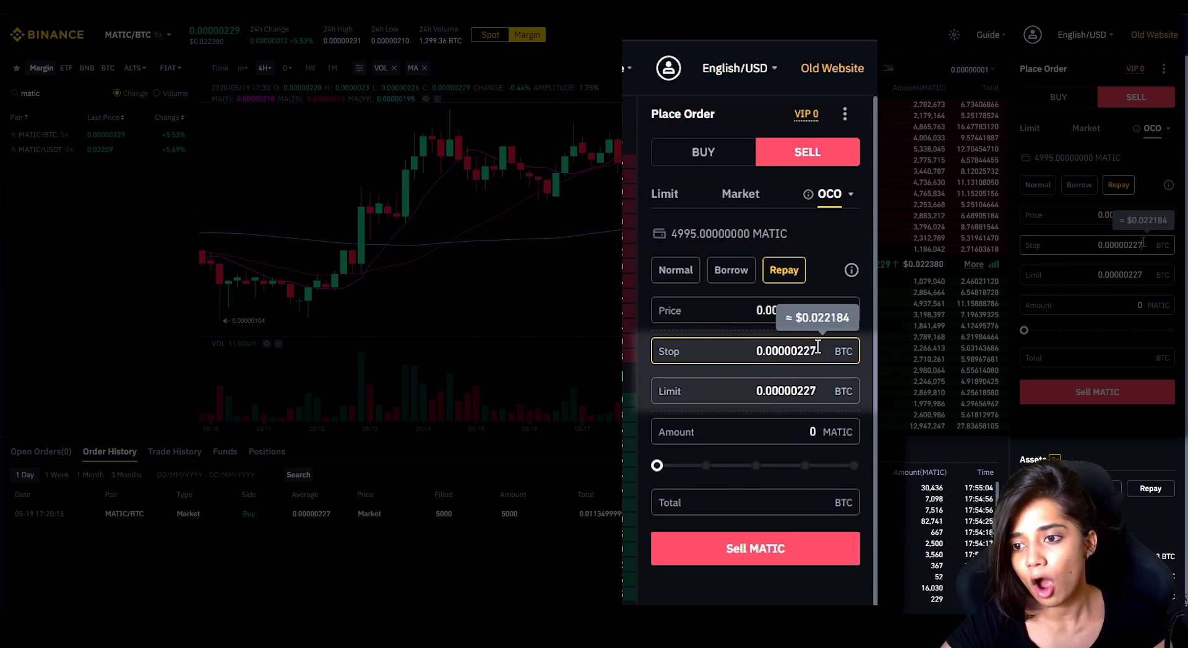
key(BackSpace)
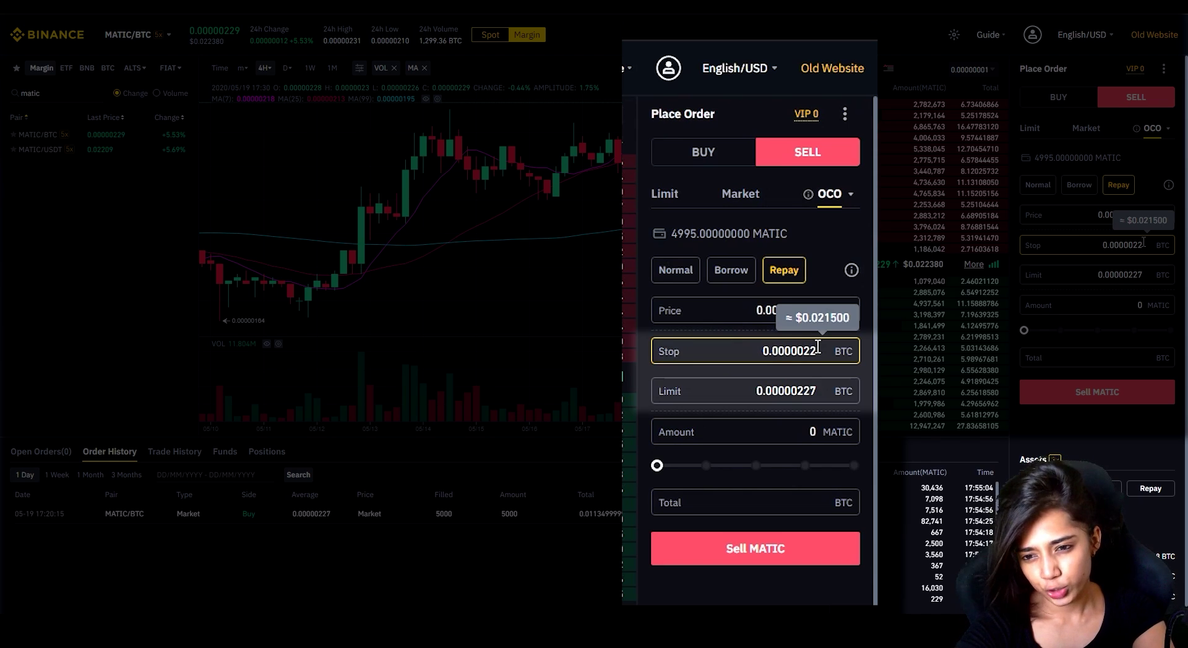
text(5)
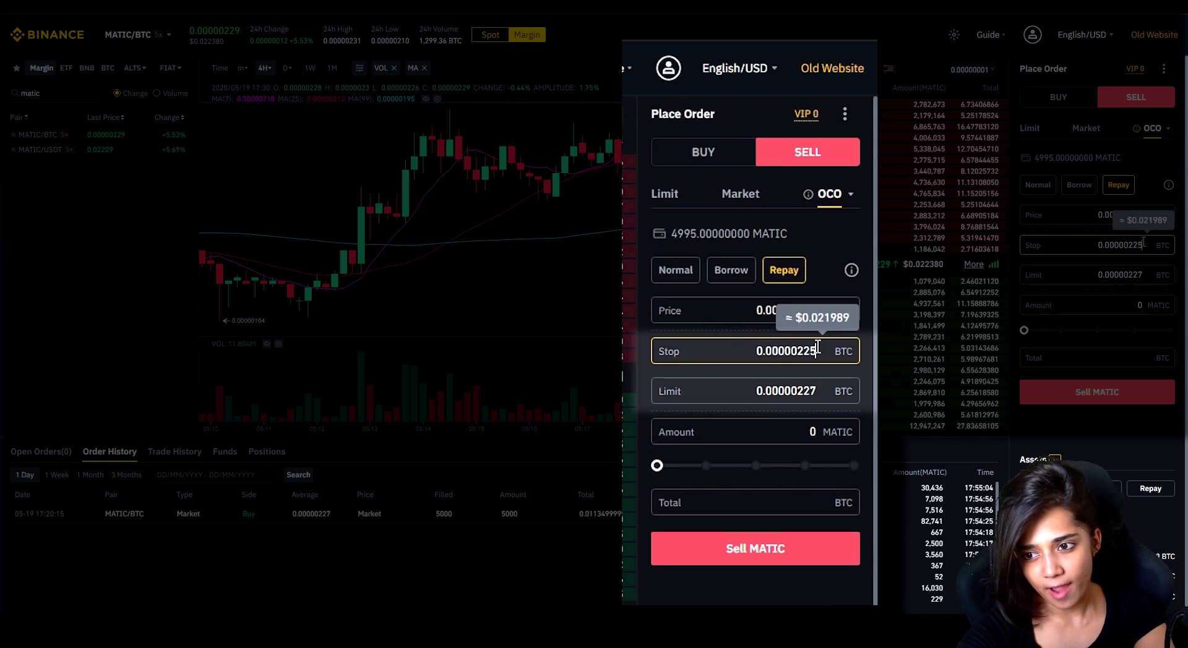
key(BackSpace)
text(6)
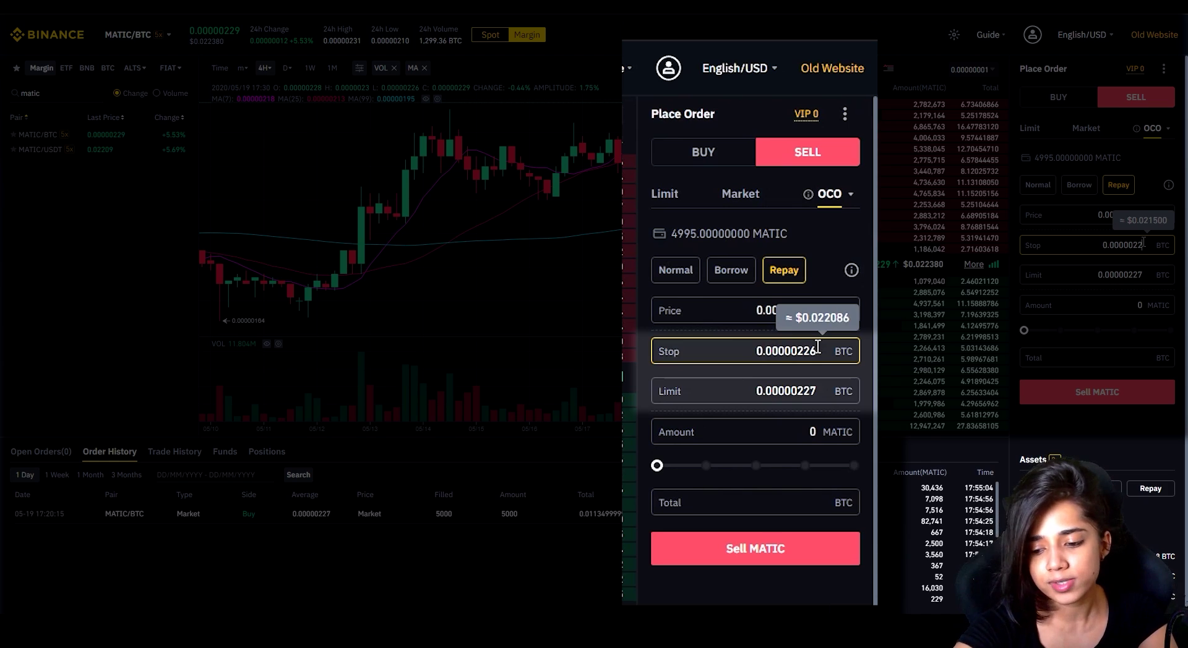
- Set the OCO order's limit price to 0.00000225 BTC
click(816, 389)
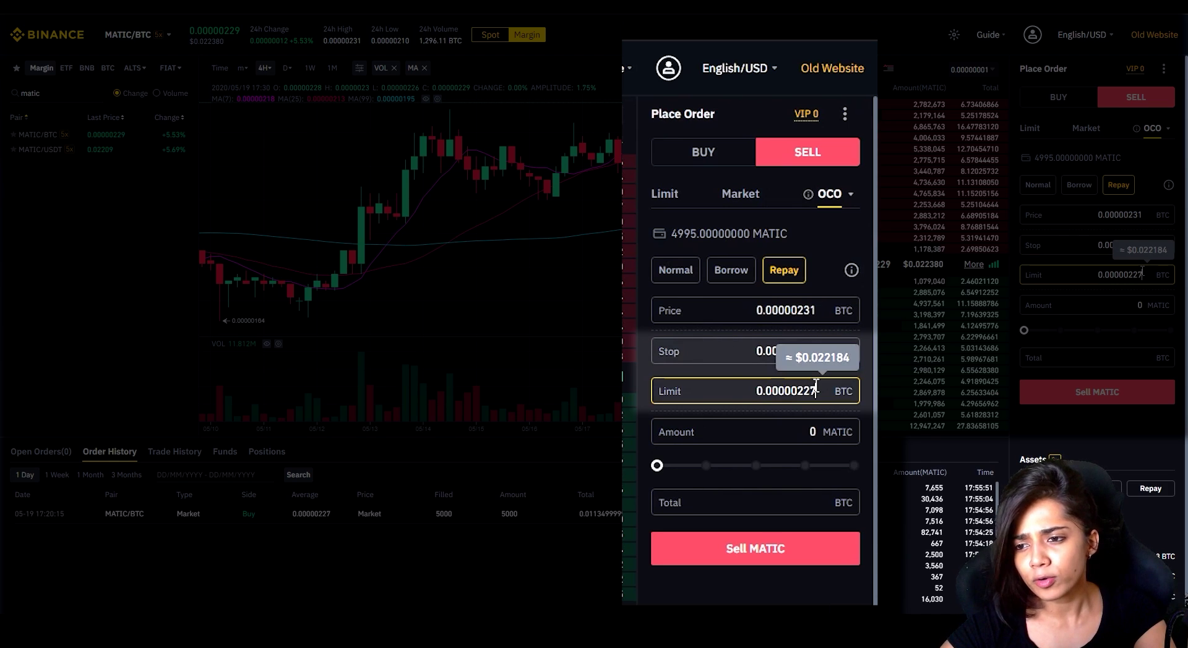
key(BackSpace)
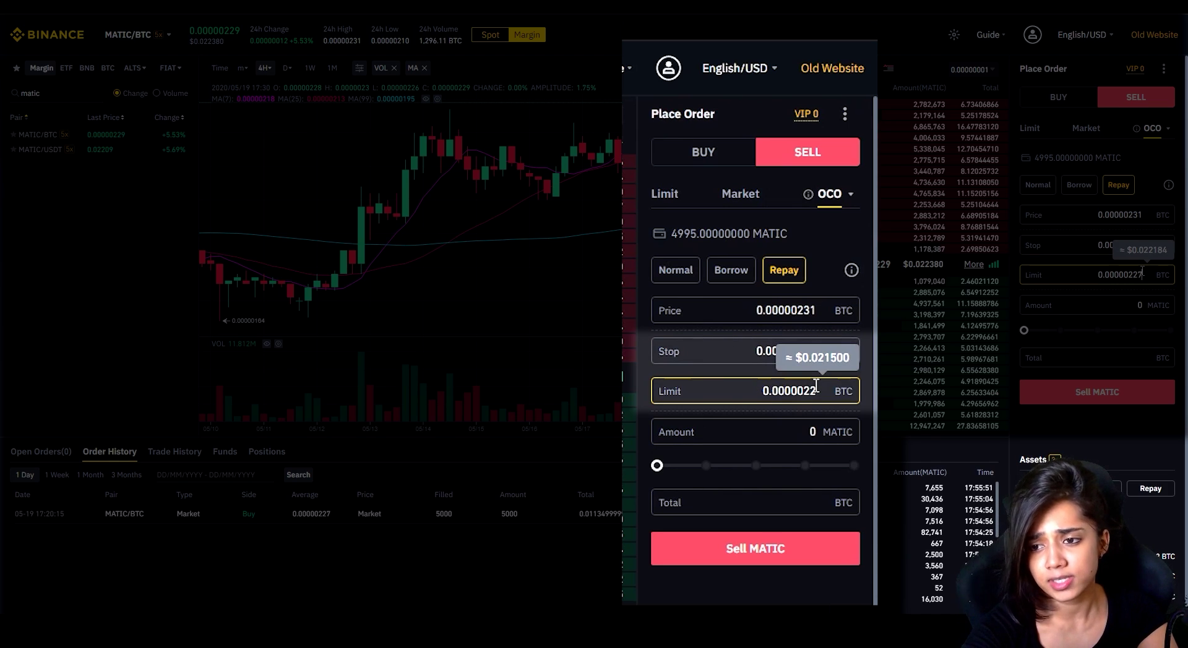
text(5)
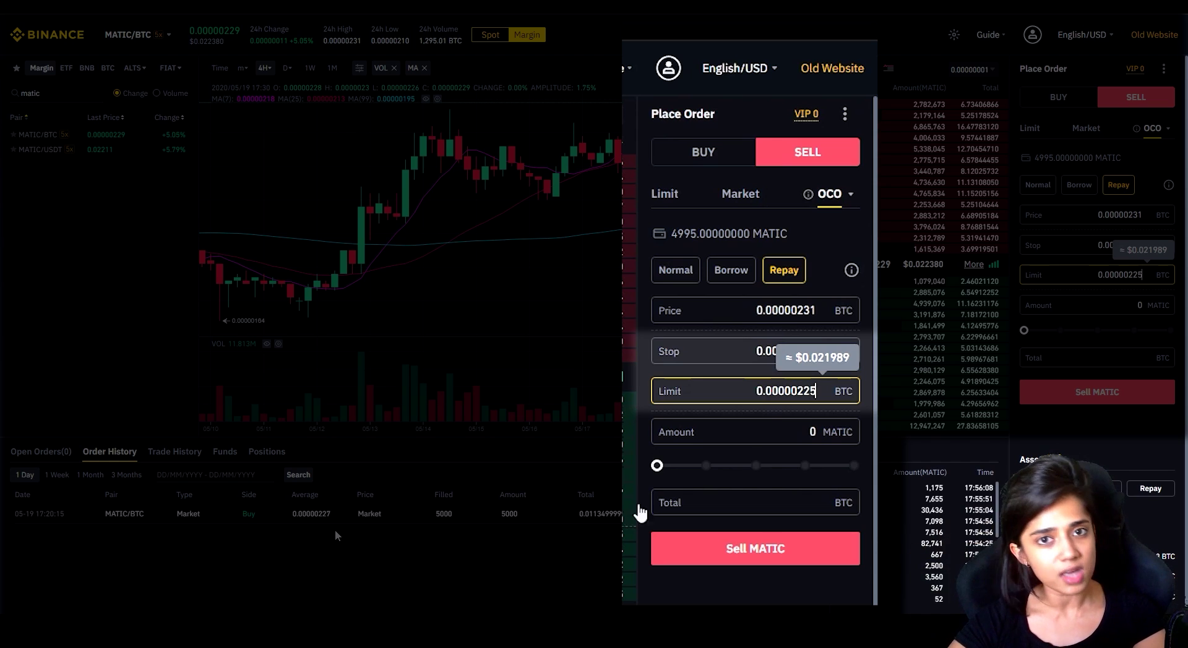
click(760, 350)
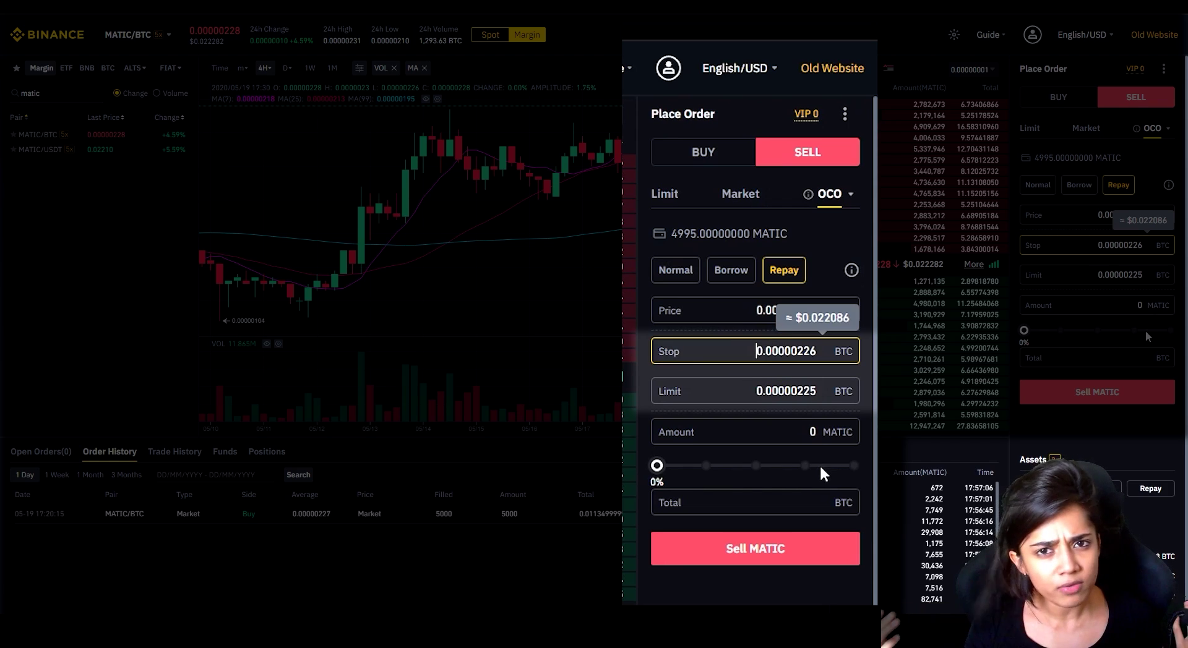
click(866, 376)
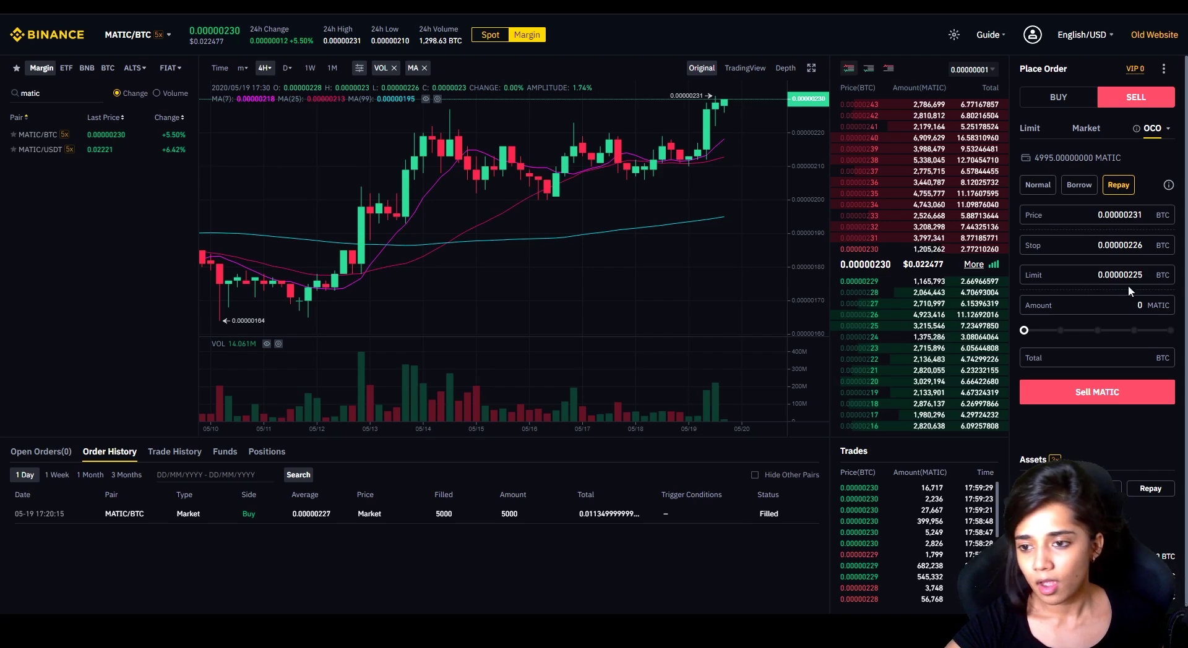
- Raise the OCO sell price to 0.00000232 BTC, set the amount to the full 4995 MATIC, and place and confirm the repay order
click(1169, 329)
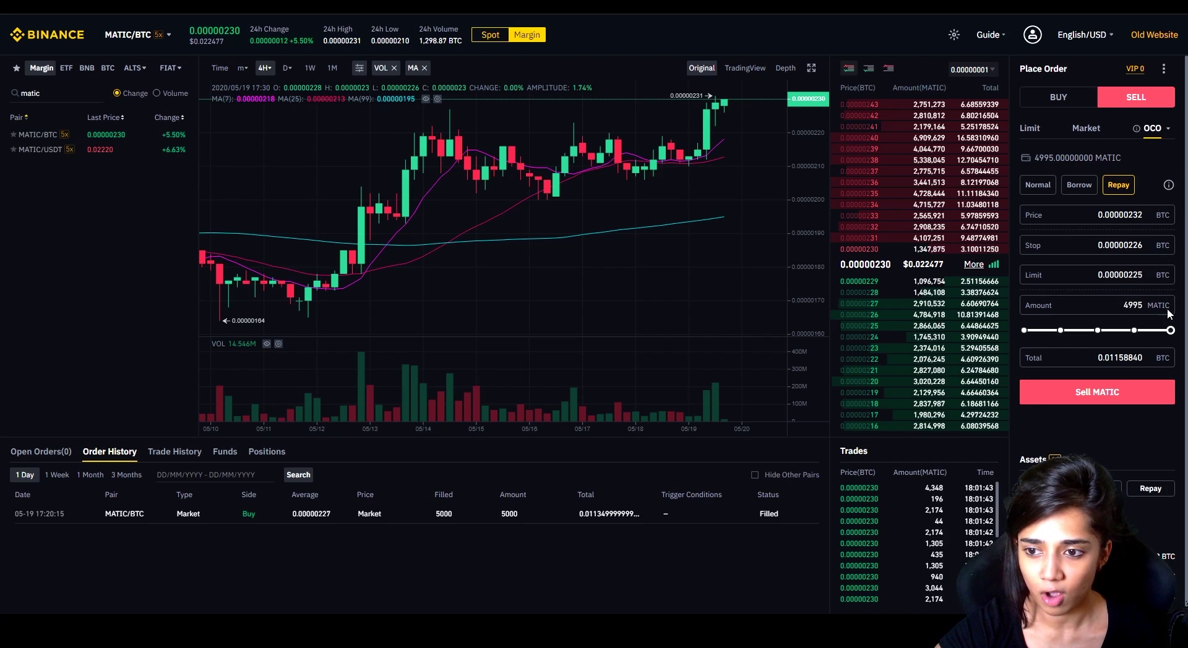
click(1097, 392)
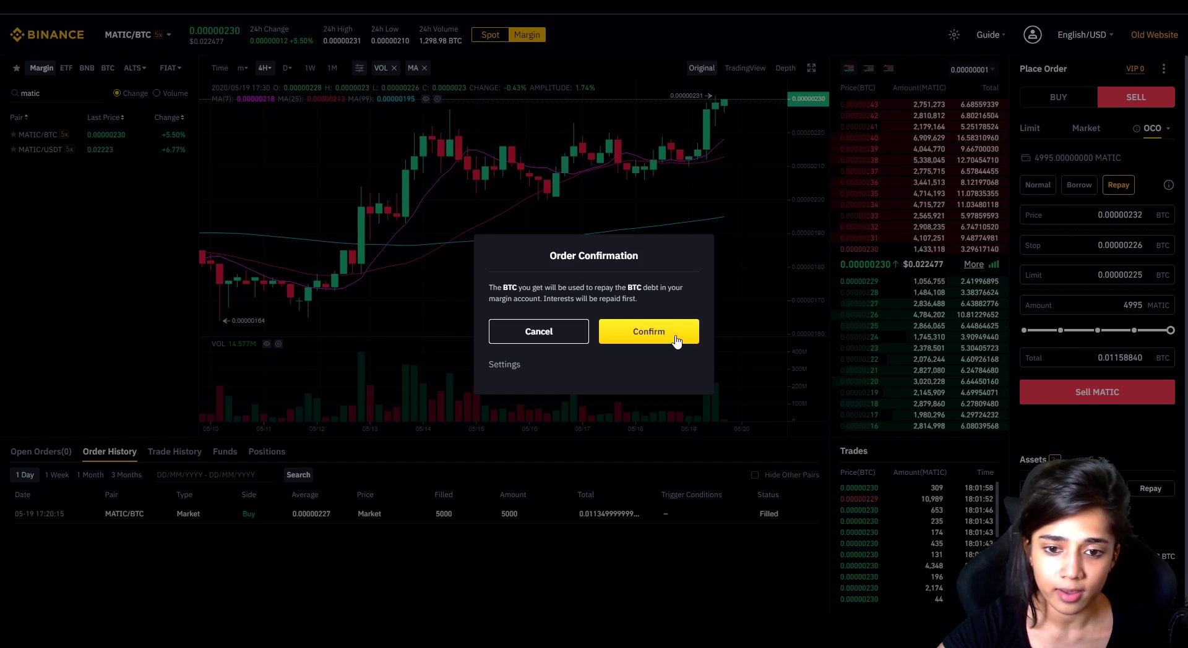
click(676, 337)
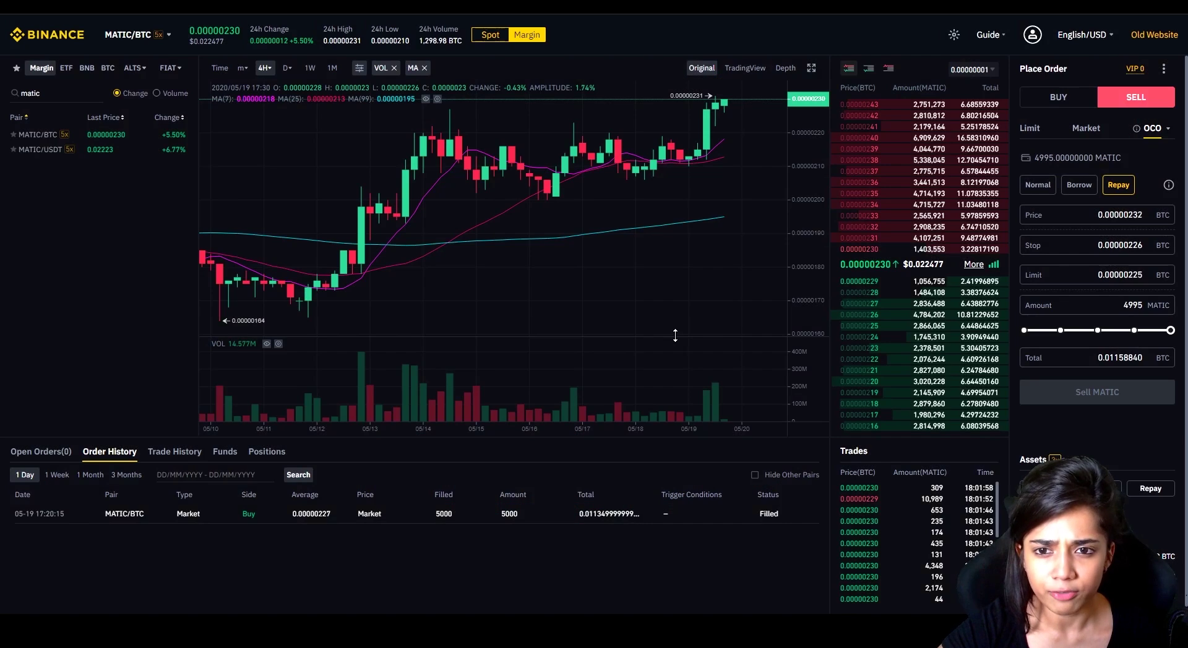
- Check the open orders and the trade history to see whether the MATIC/BTC OCO sell order has been executed
click(44, 460)
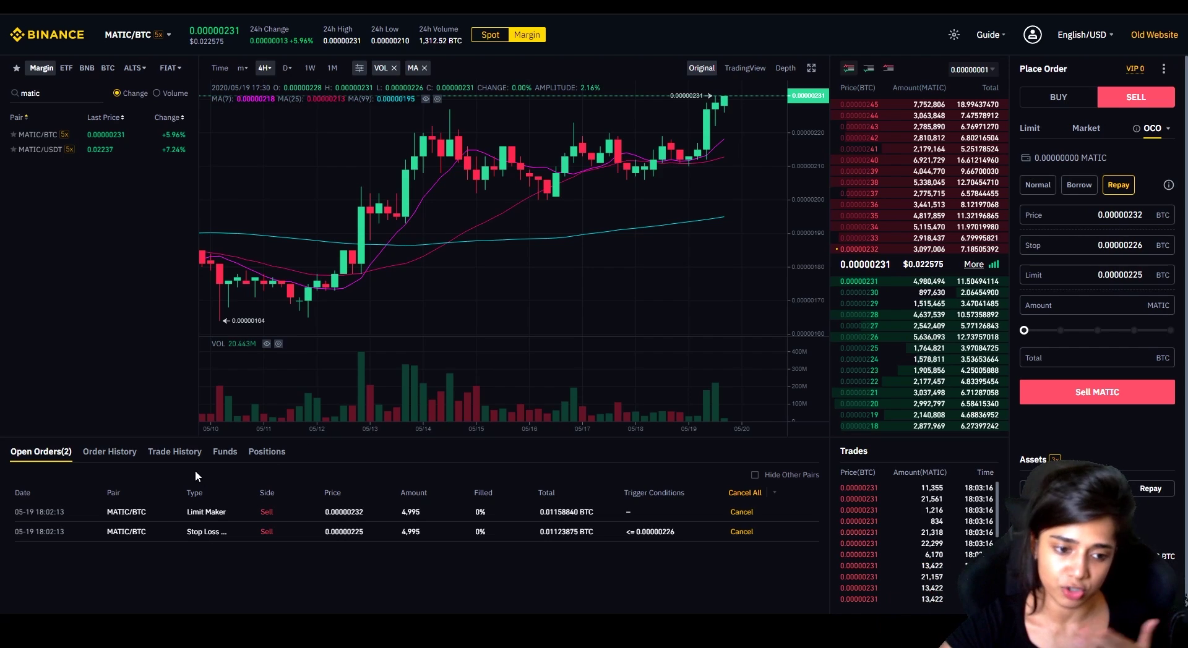
click(175, 452)
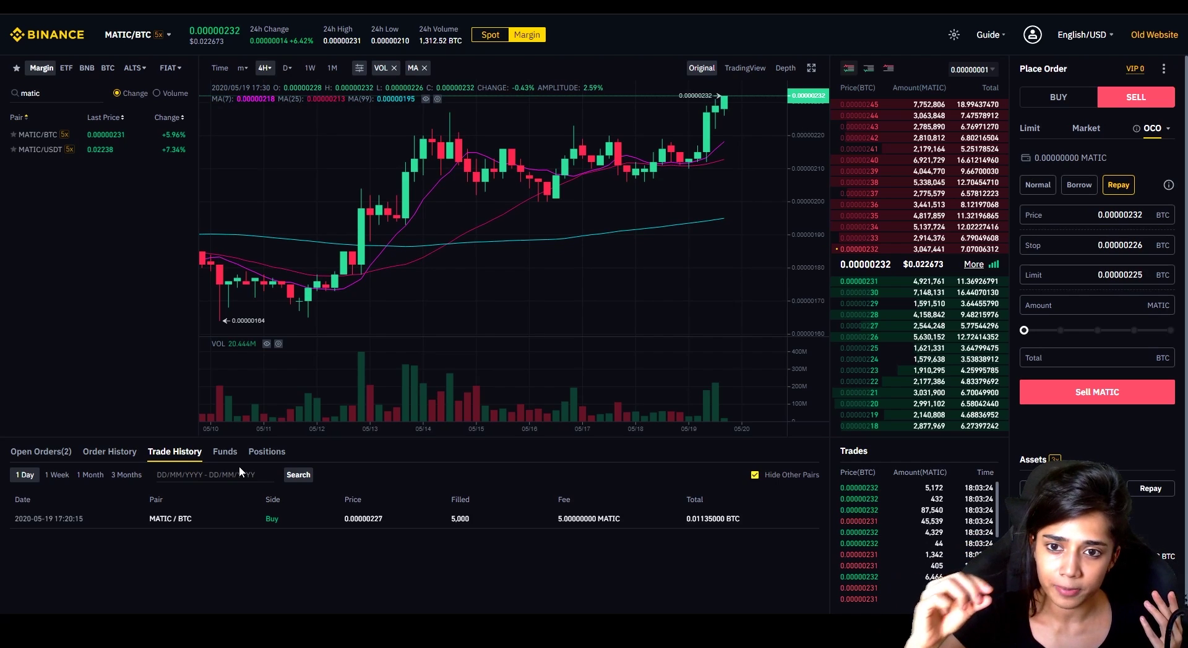
click(38, 452)
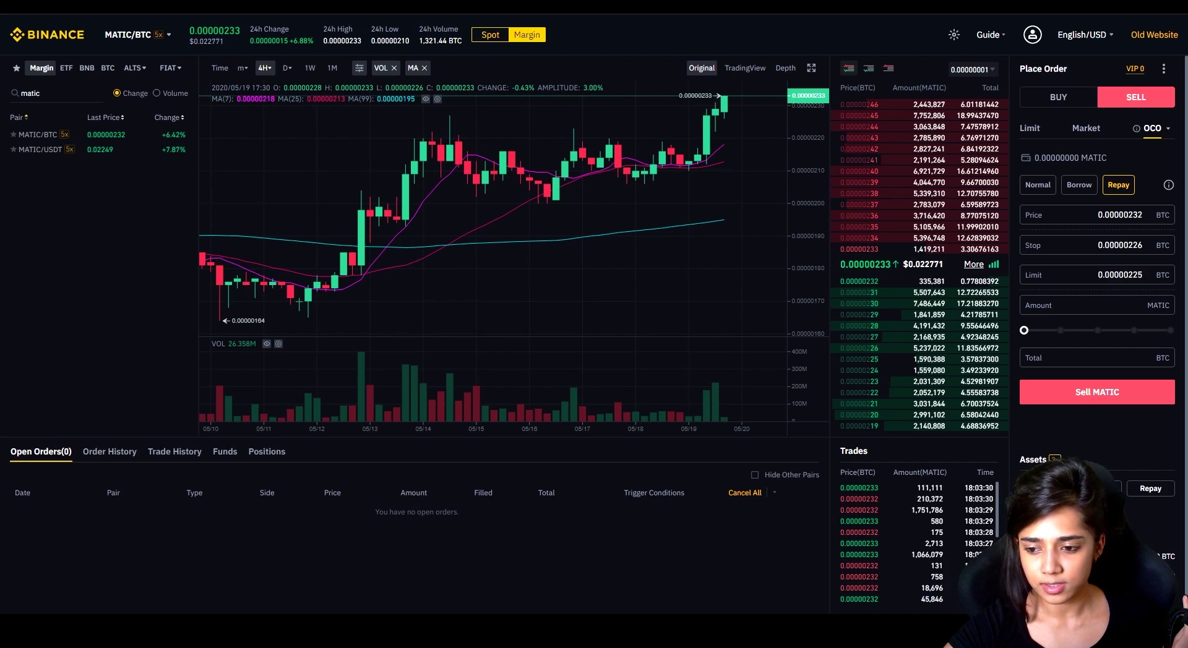
click(174, 452)
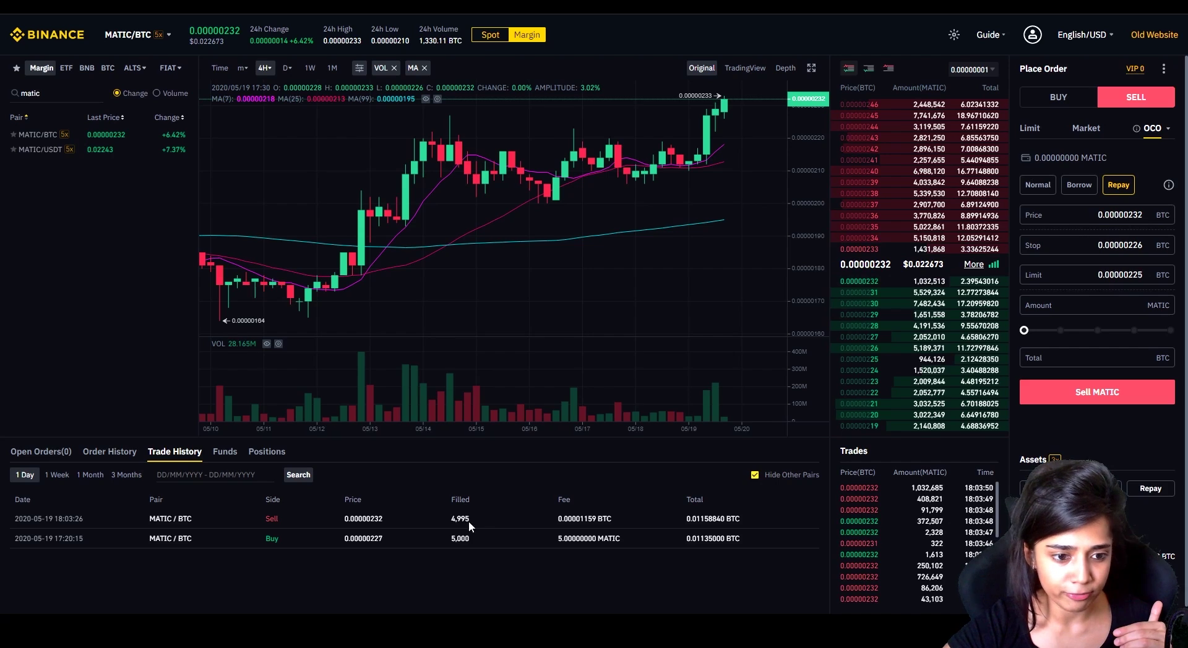
- Examine the status of both OCO legs in the order history and cross-check it against the open orders and trade history
click(114, 452)
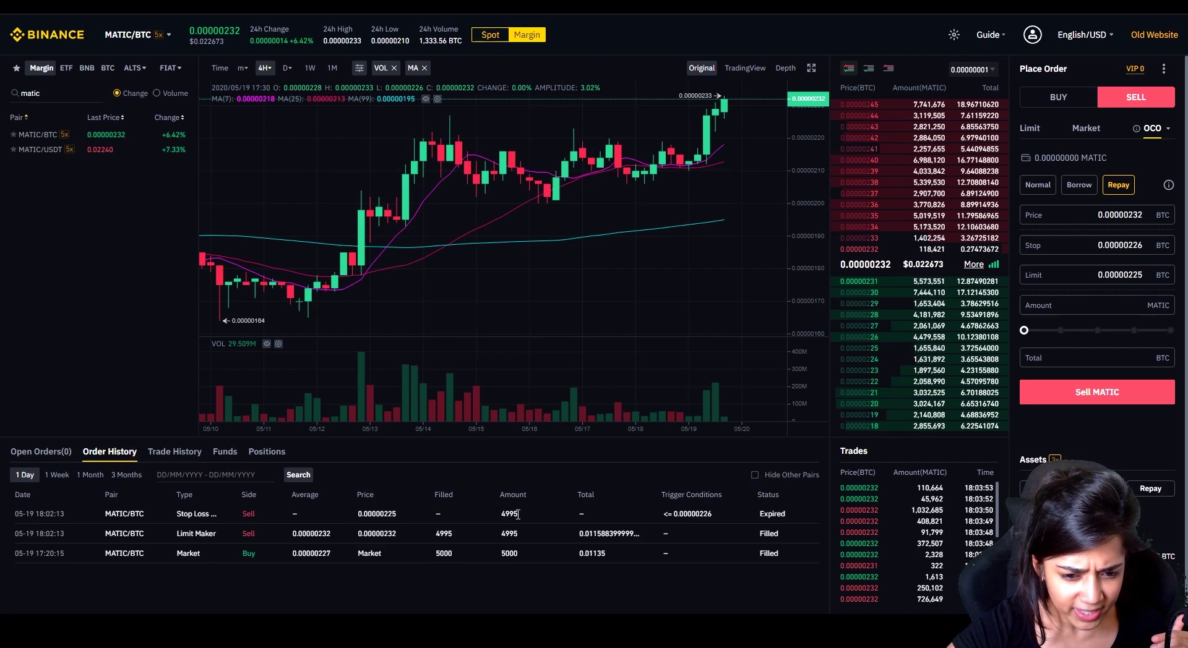
drag(791, 515, 752, 517)
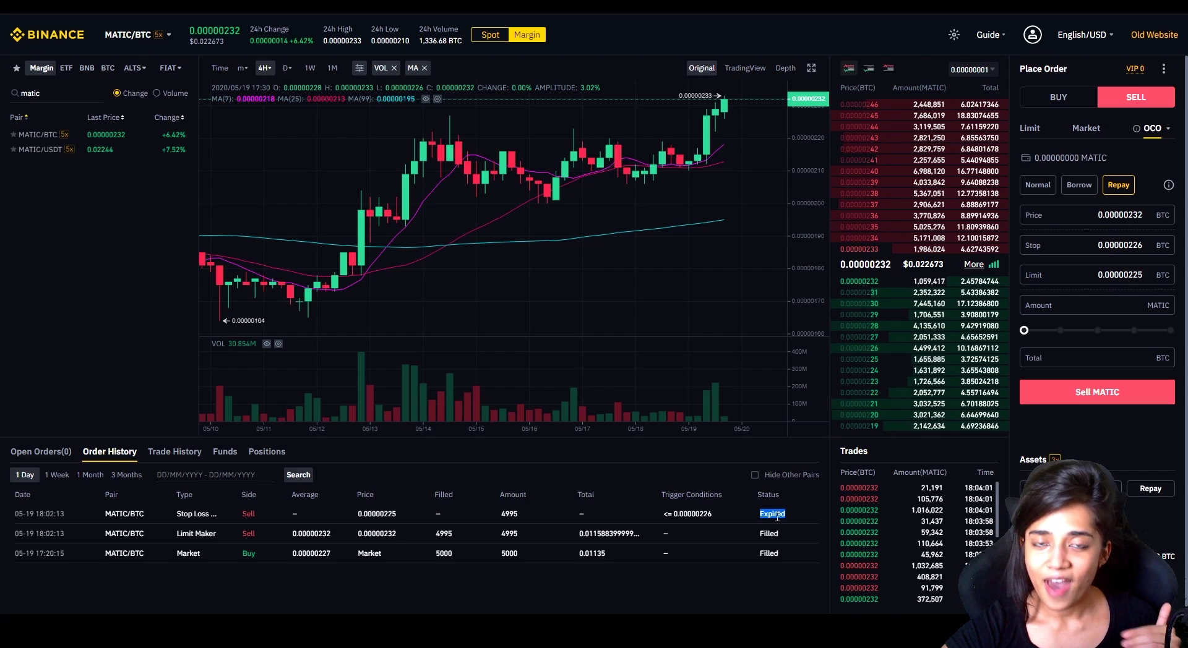
click(55, 455)
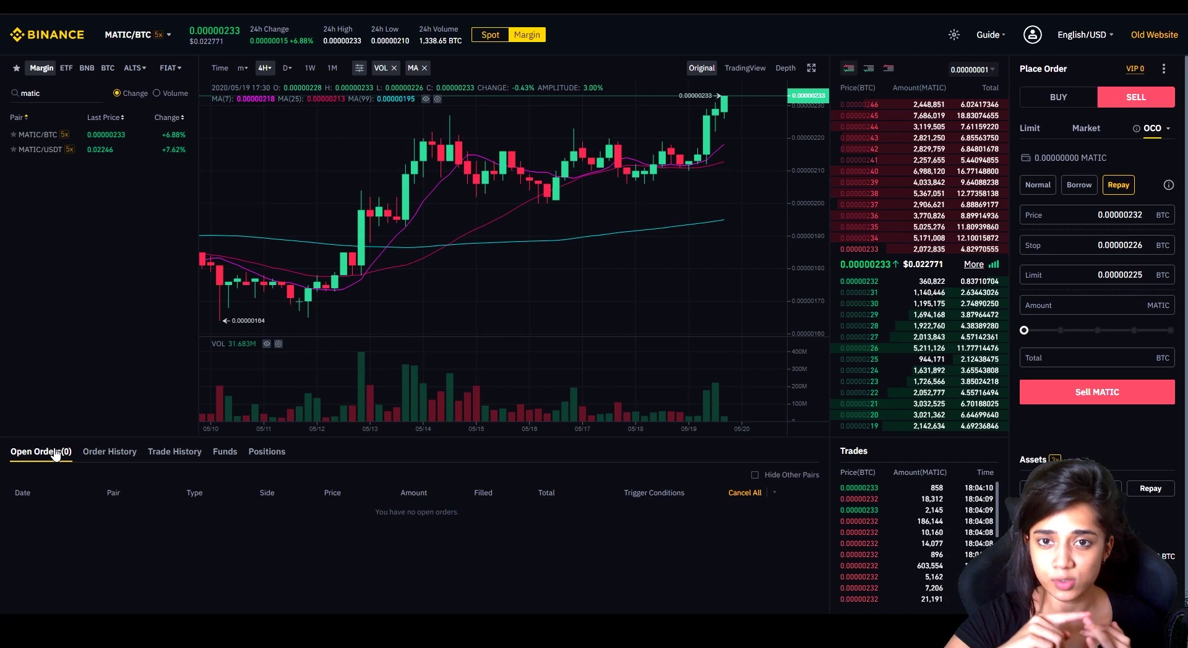
click(175, 452)
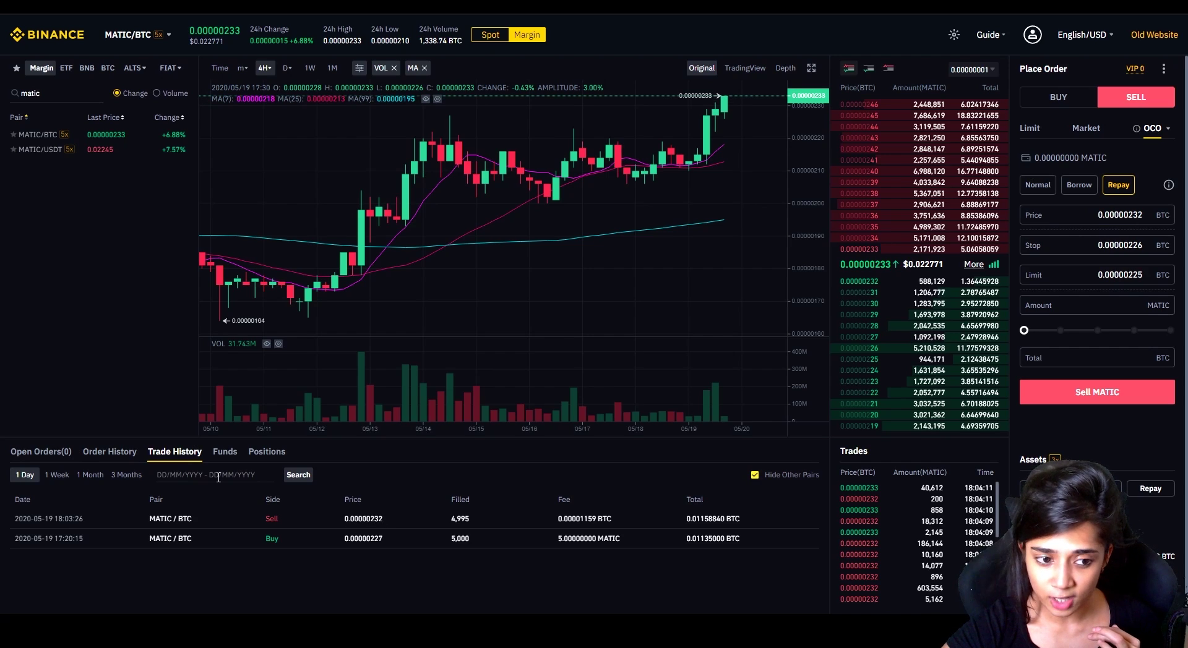
click(120, 454)
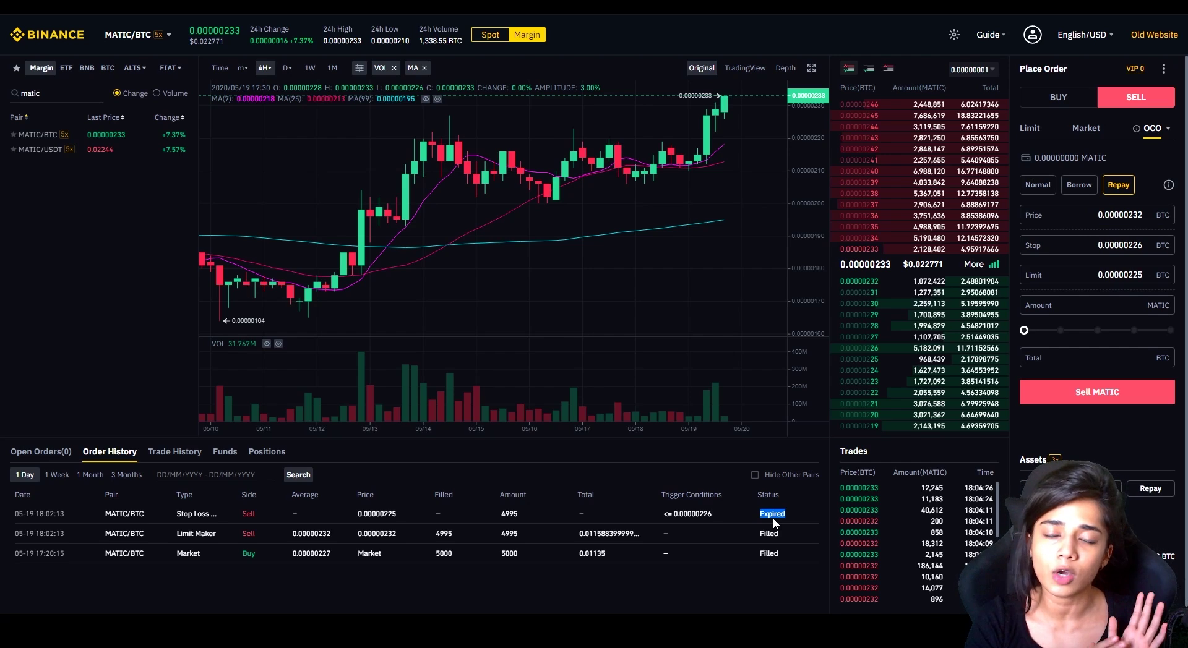
click(1126, 215)
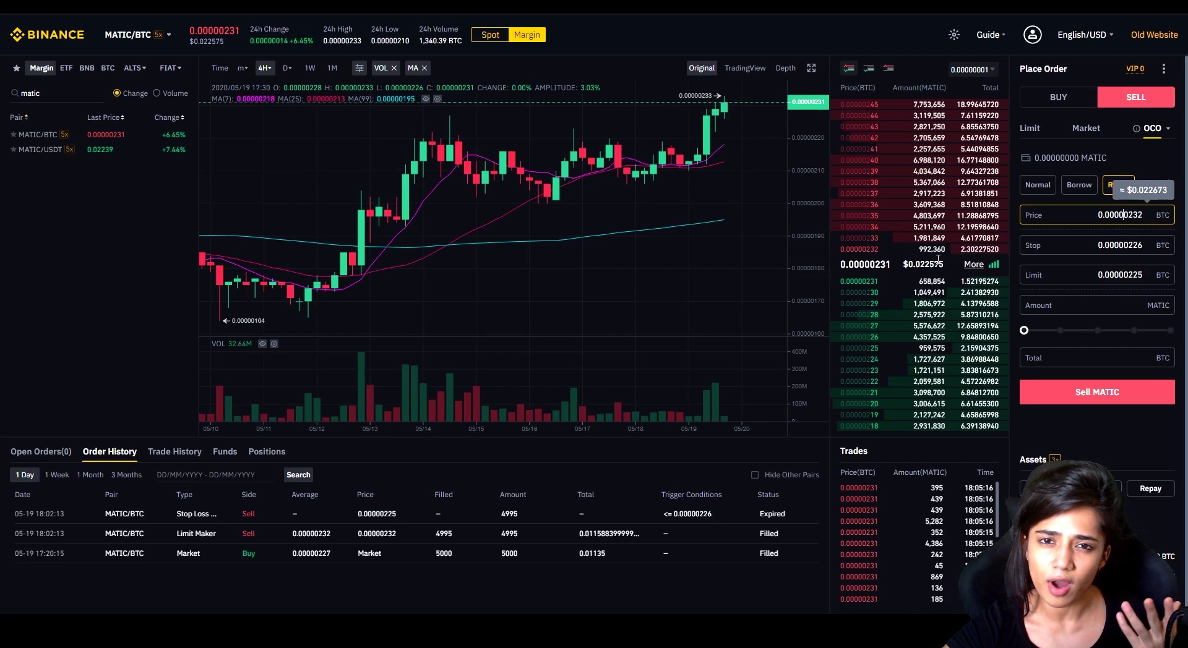
click(1117, 251)
click(1119, 272)
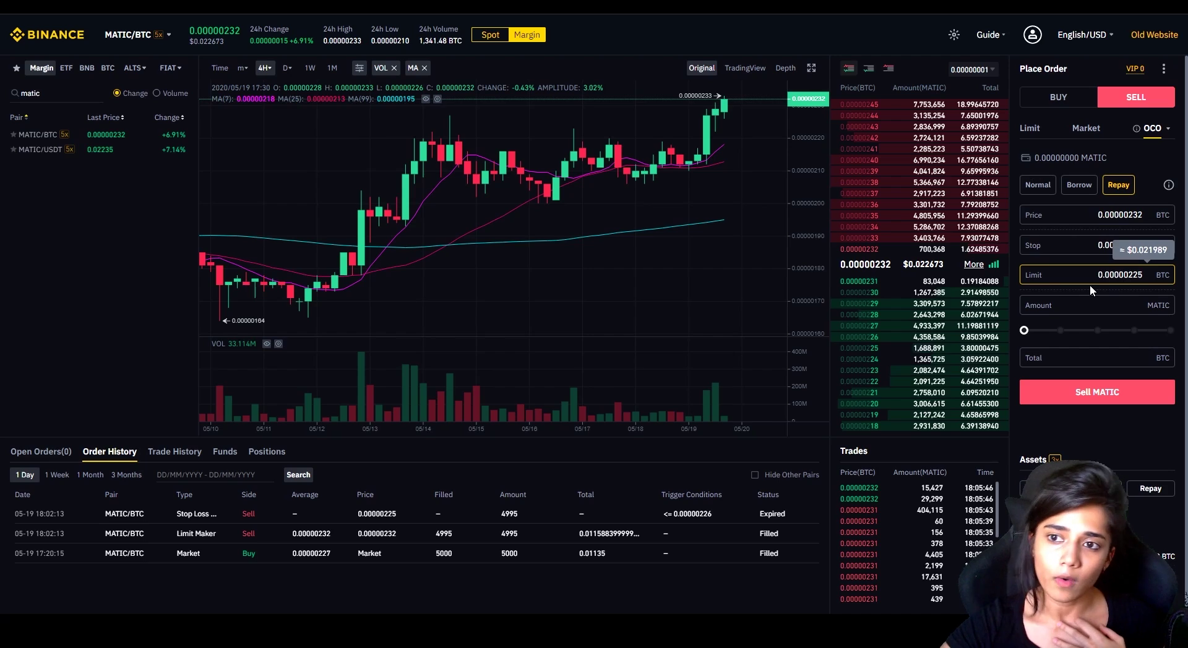
mouse_move(1042, 38)
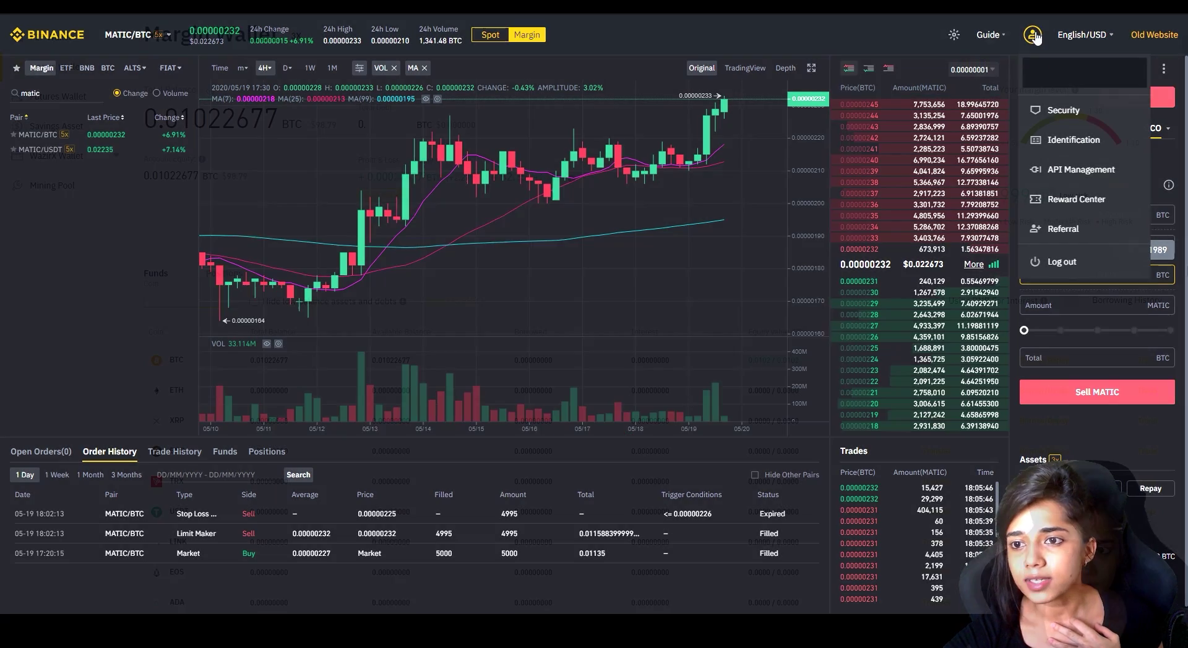